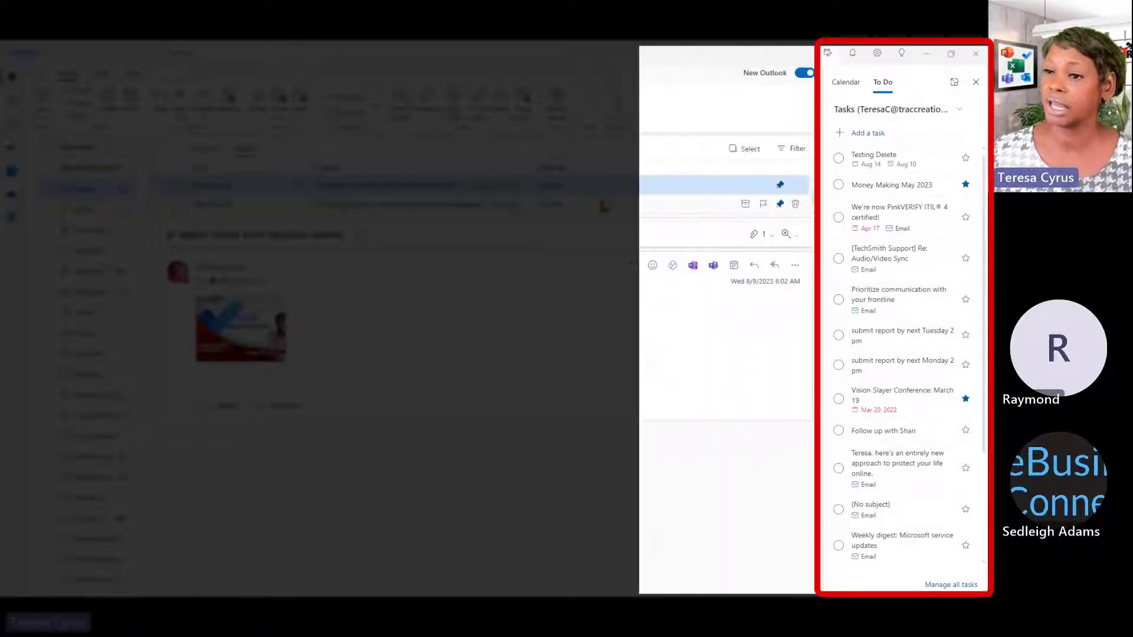
Drop the bi-weekly show email onto the To Do pane's 'Add as a task' zone
{"action": "left_click_drag", "start_coordinate": [606, 188], "coordinate": [857, 142]}
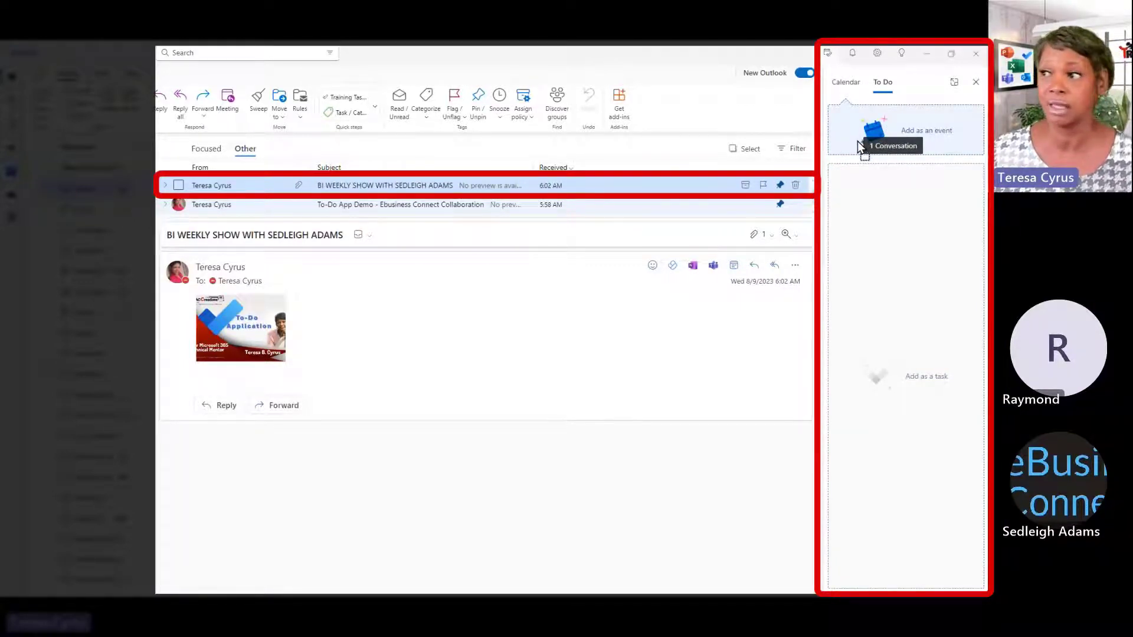
{"action": "left_click_drag", "start_coordinate": [858, 141], "coordinate": [858, 141]}
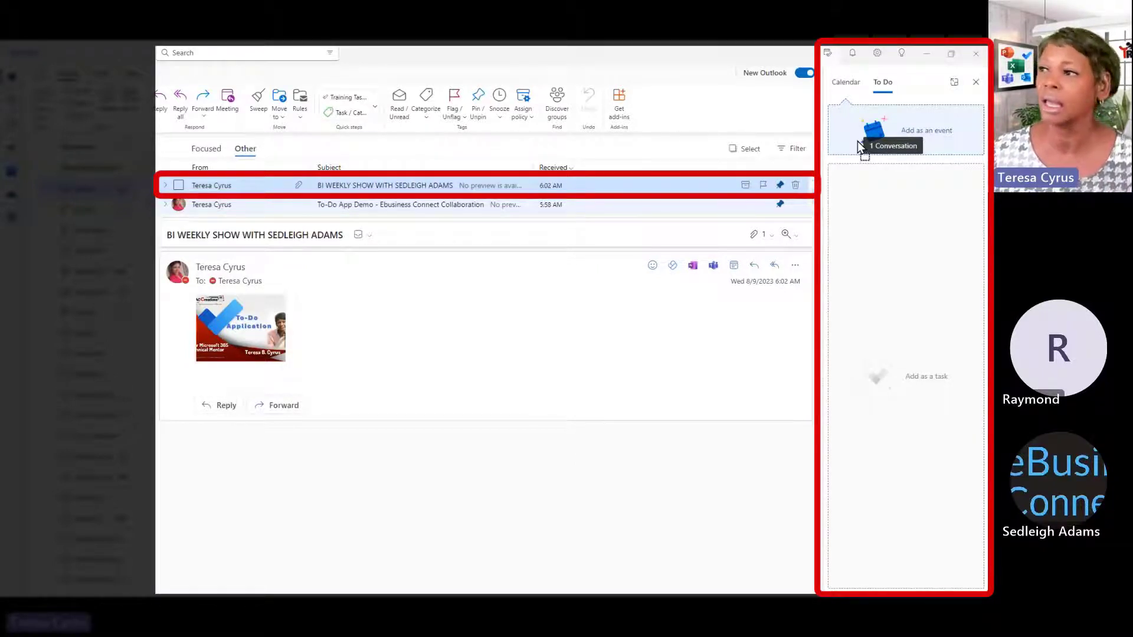
{"action": "left_click_drag", "start_coordinate": [858, 141], "coordinate": [877, 296]}
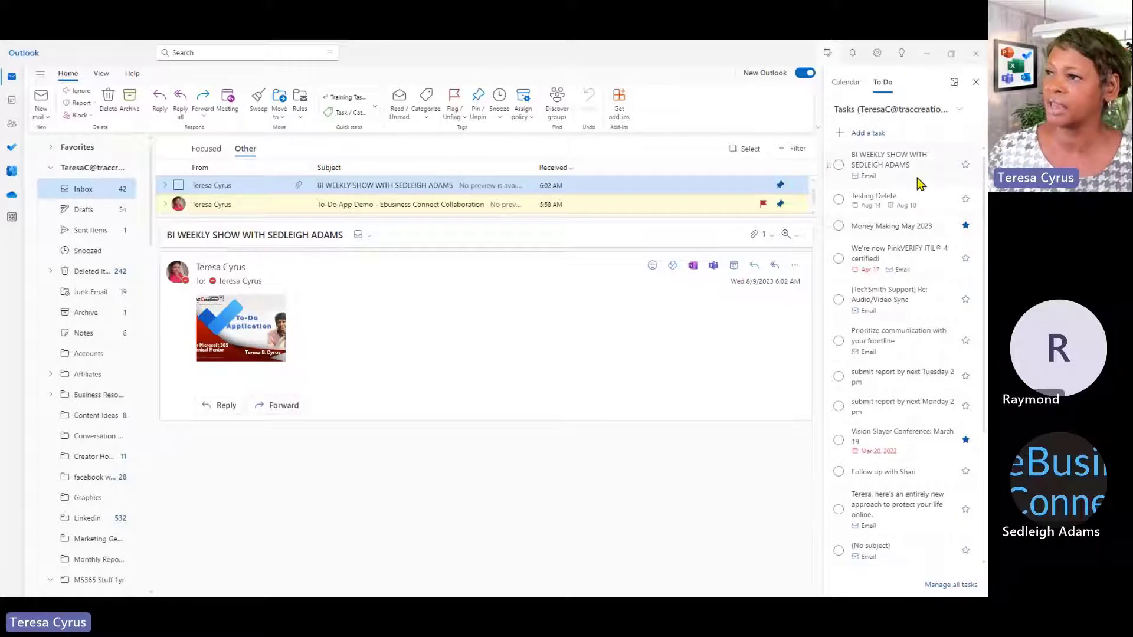
Bring up the context actions and due date calendar for the new bi-weekly show task
{"action": "right_click", "coordinate": [925, 177]}
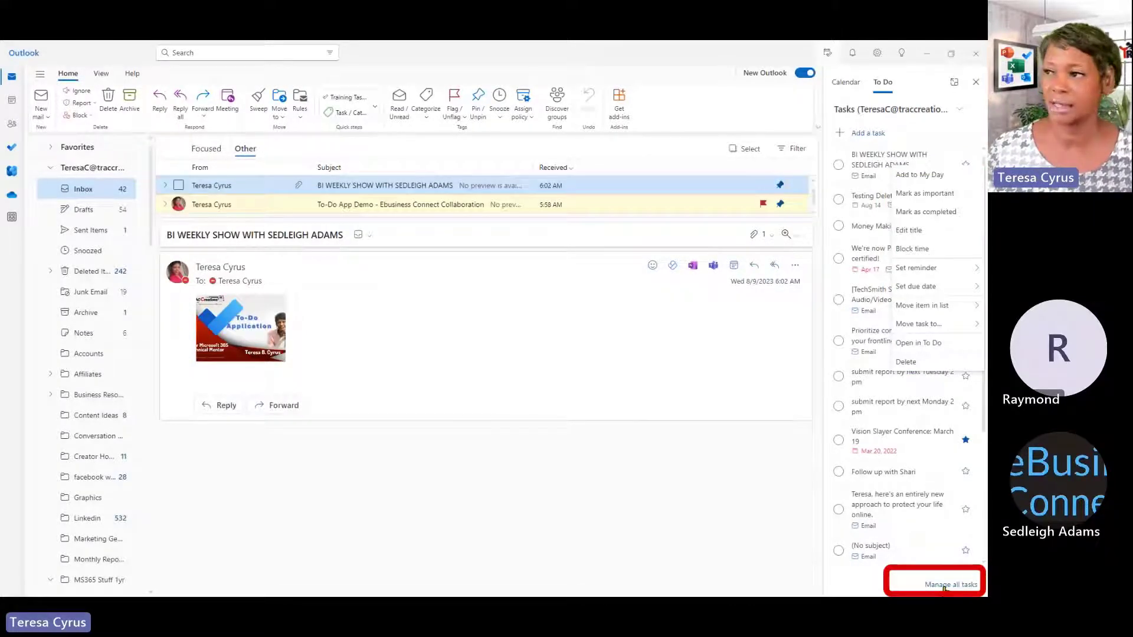
Open the To Do web app through 'Manage all tasks' and switch to the All list
{"action": "left_click", "coordinate": [944, 586]}
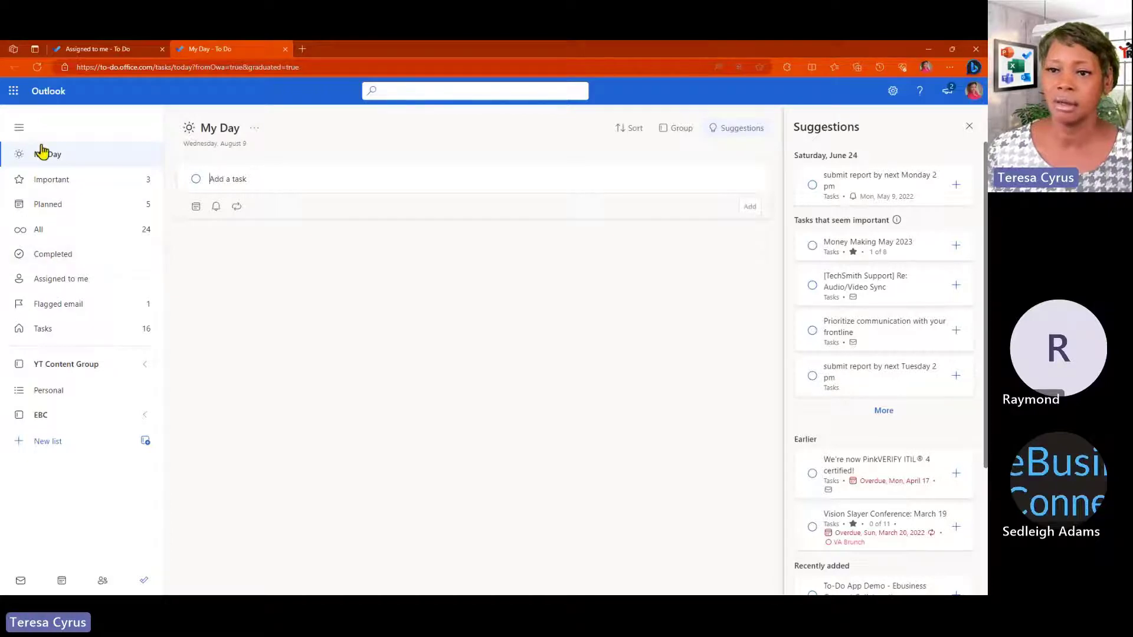
{"action": "left_click", "coordinate": [60, 236]}
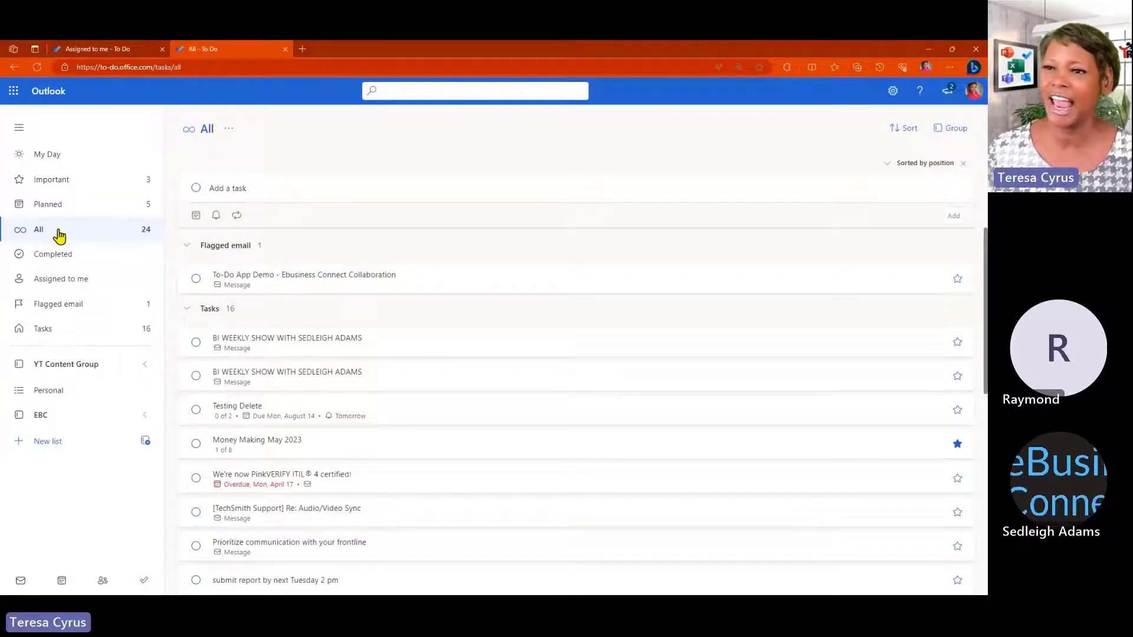
Change the All list's theme to green and reopen its Options menu
{"action": "left_click", "coordinate": [229, 130]}
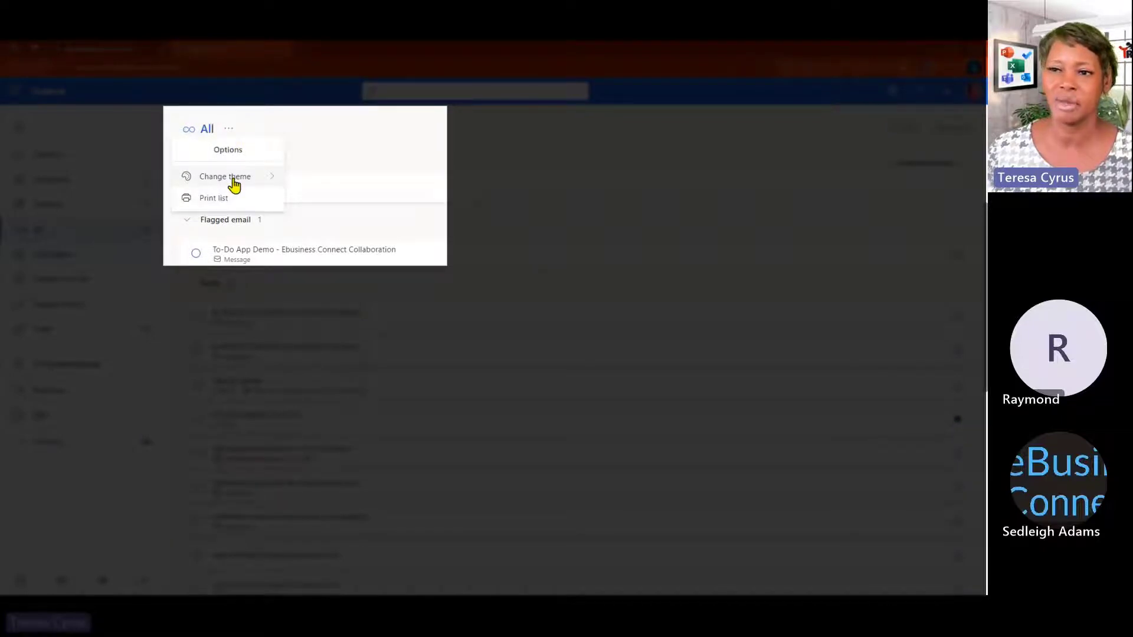
{"action": "mouse_move", "coordinate": [273, 183]}
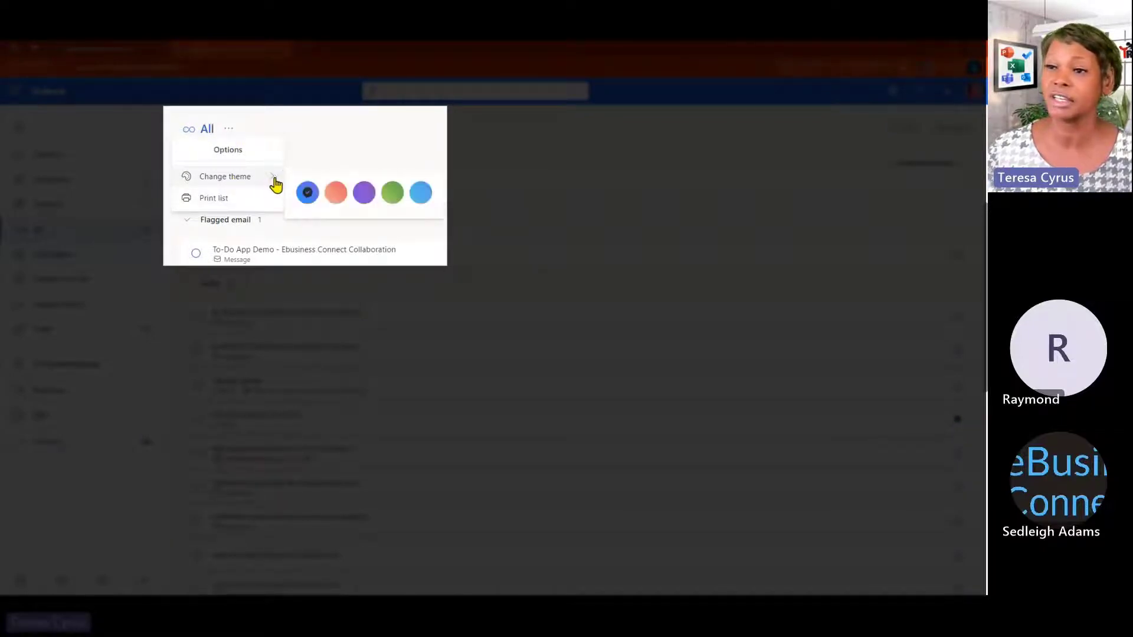
{"action": "left_click", "coordinate": [391, 194]}
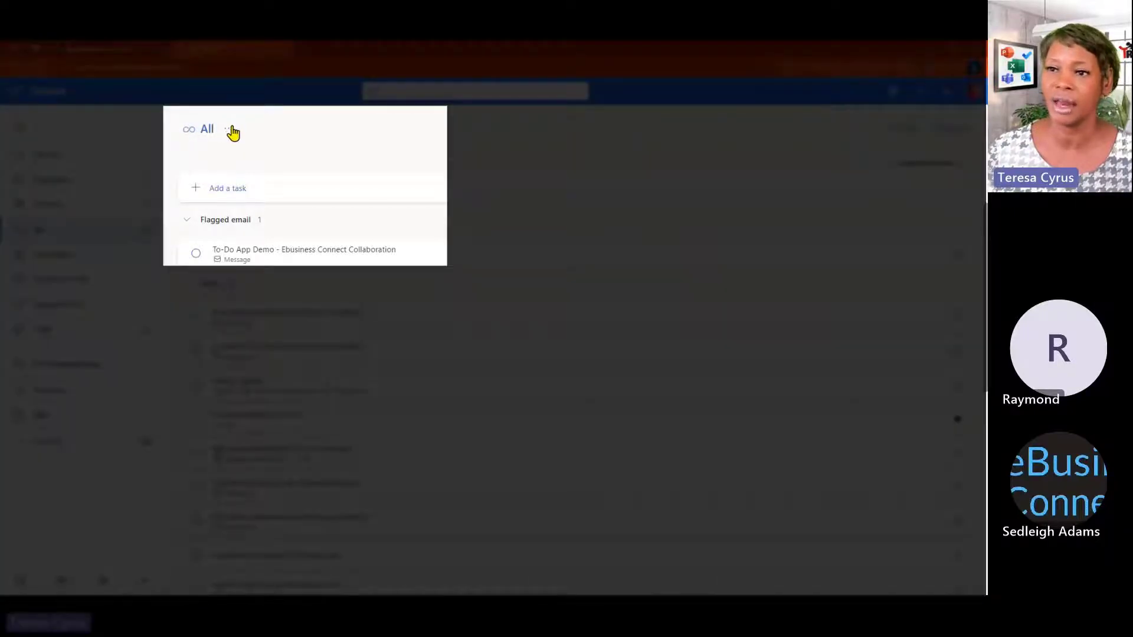
{"action": "left_click", "coordinate": [230, 129]}
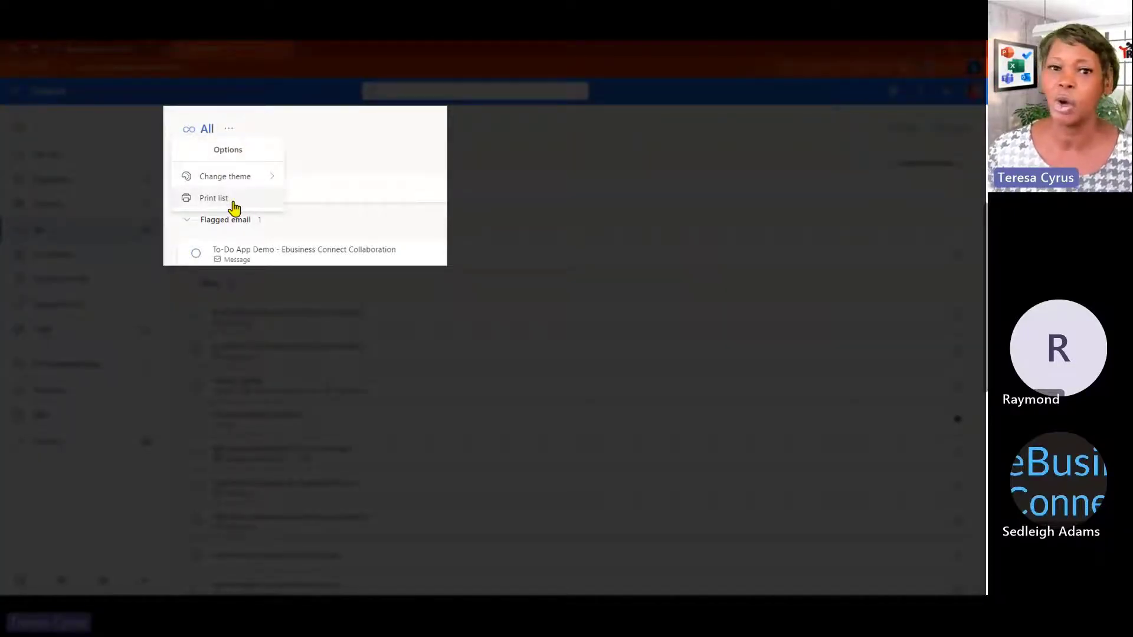
Review the Sort choices without changing them, then group the All list by Categories
{"action": "left_click", "coordinate": [477, 153]}
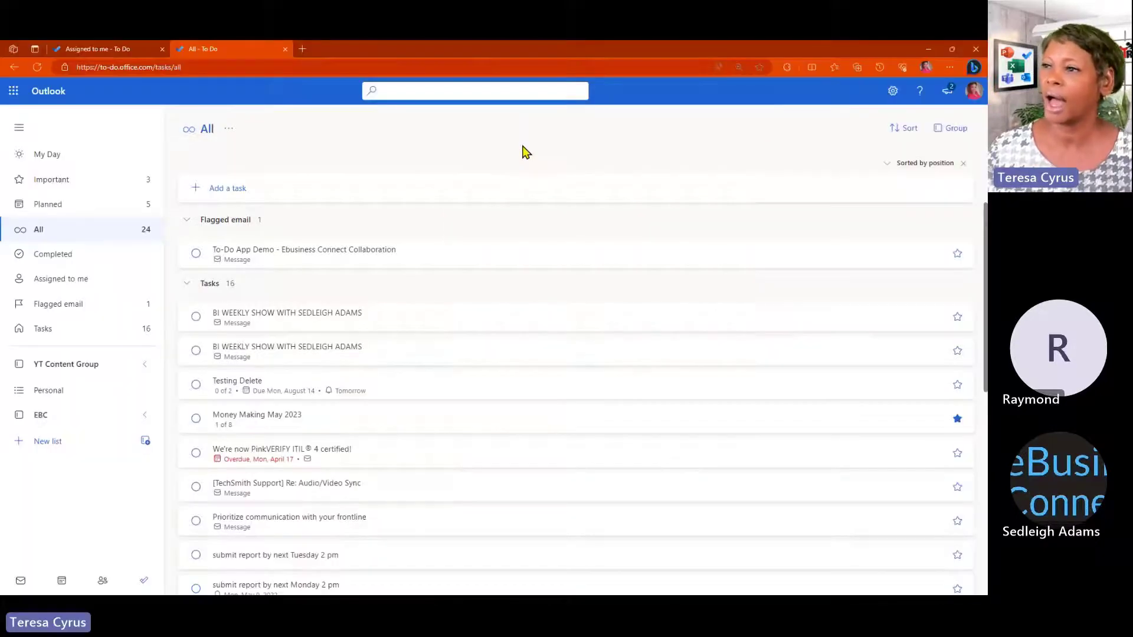
{"action": "left_click", "coordinate": [910, 133]}
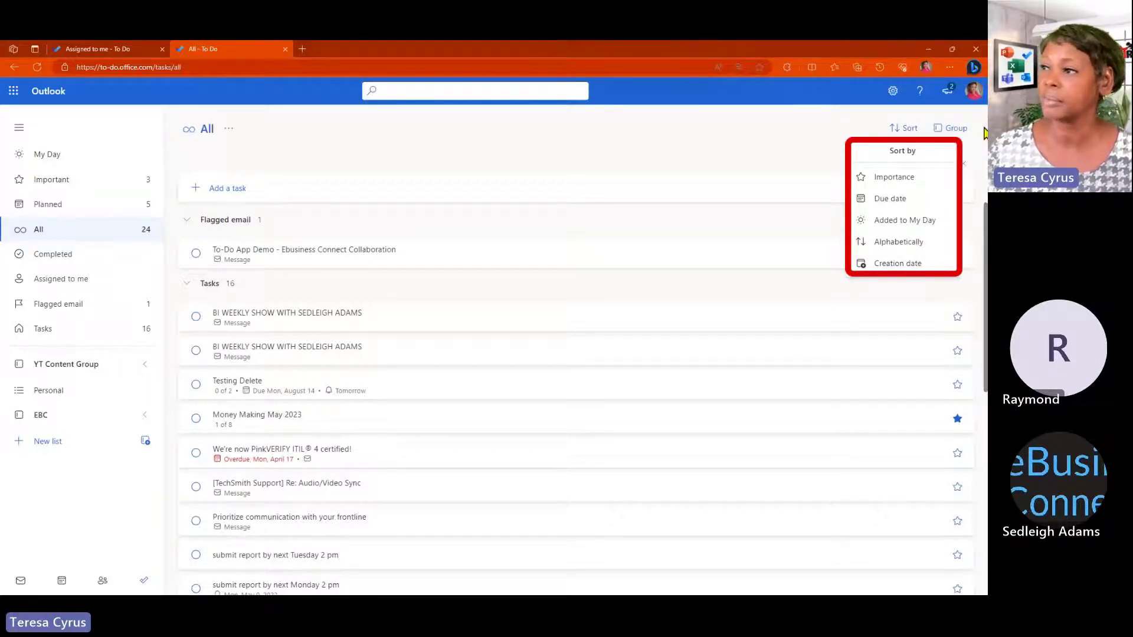
{"action": "left_click", "coordinate": [832, 127]}
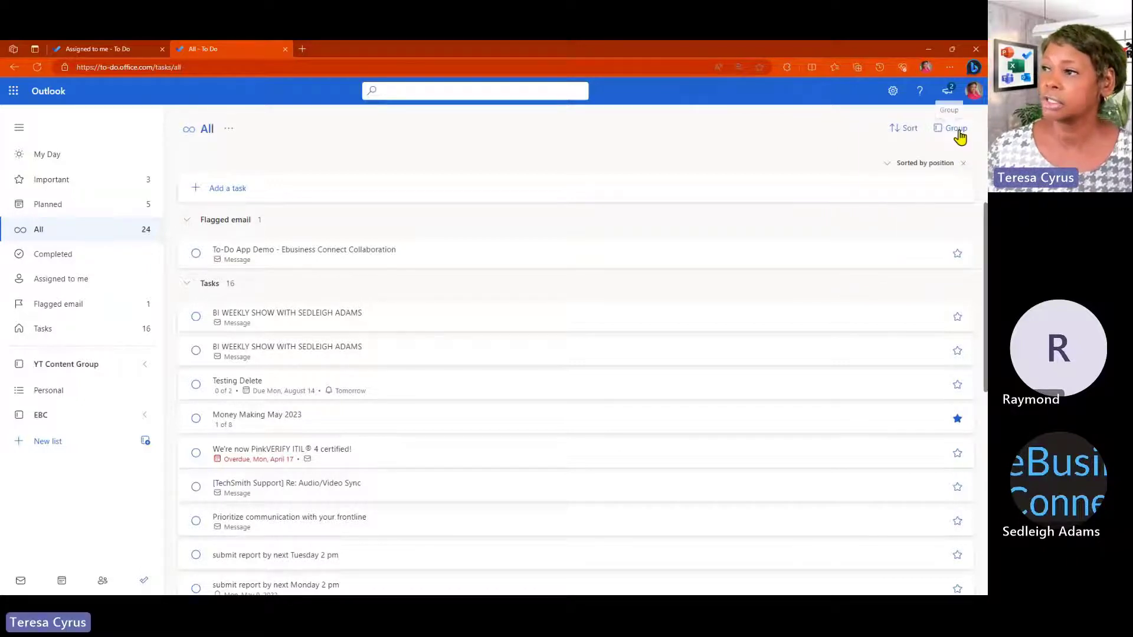
{"action": "left_click", "coordinate": [957, 130]}
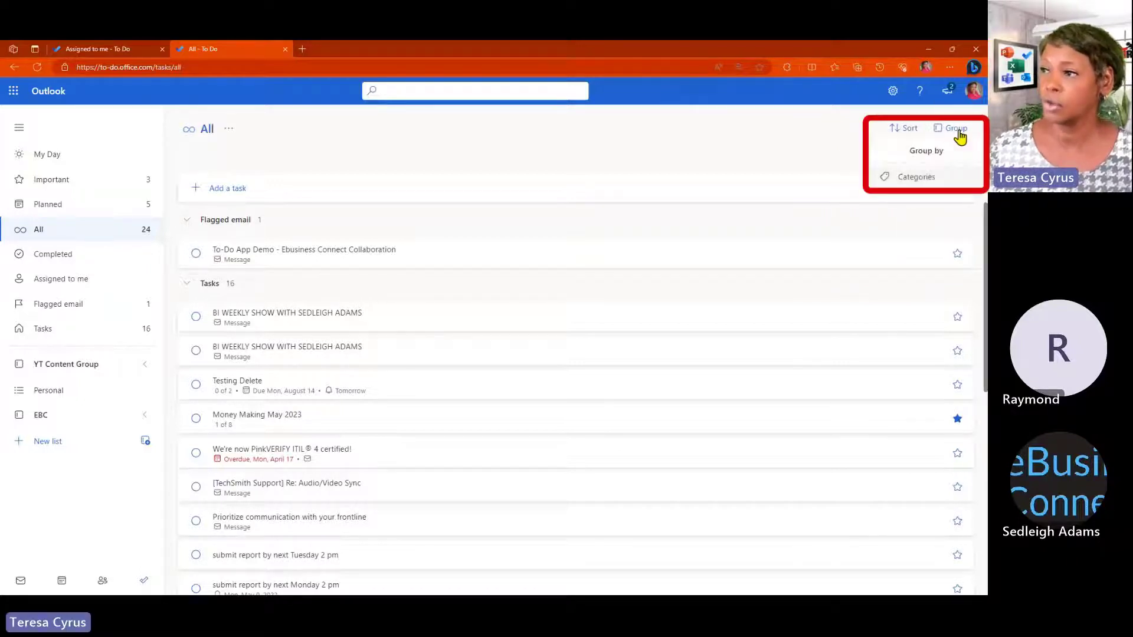
{"action": "left_click", "coordinate": [930, 179]}
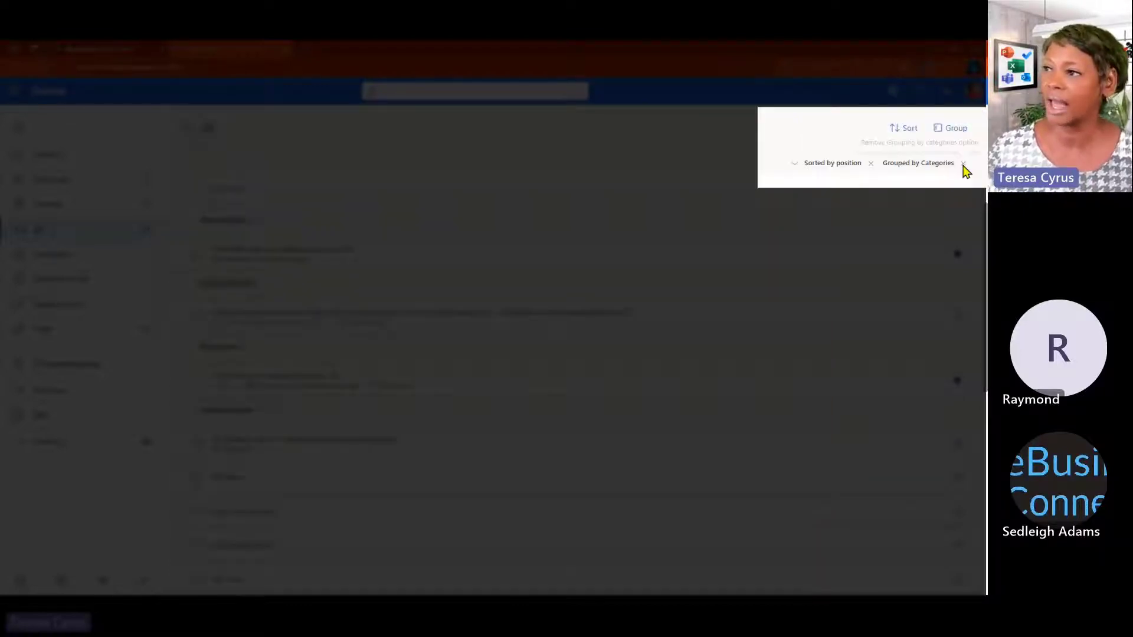
Clear the Categories grouping and position sort, then browse Important, Planned, Completed and Assigned to me
{"action": "left_click", "coordinate": [963, 164]}
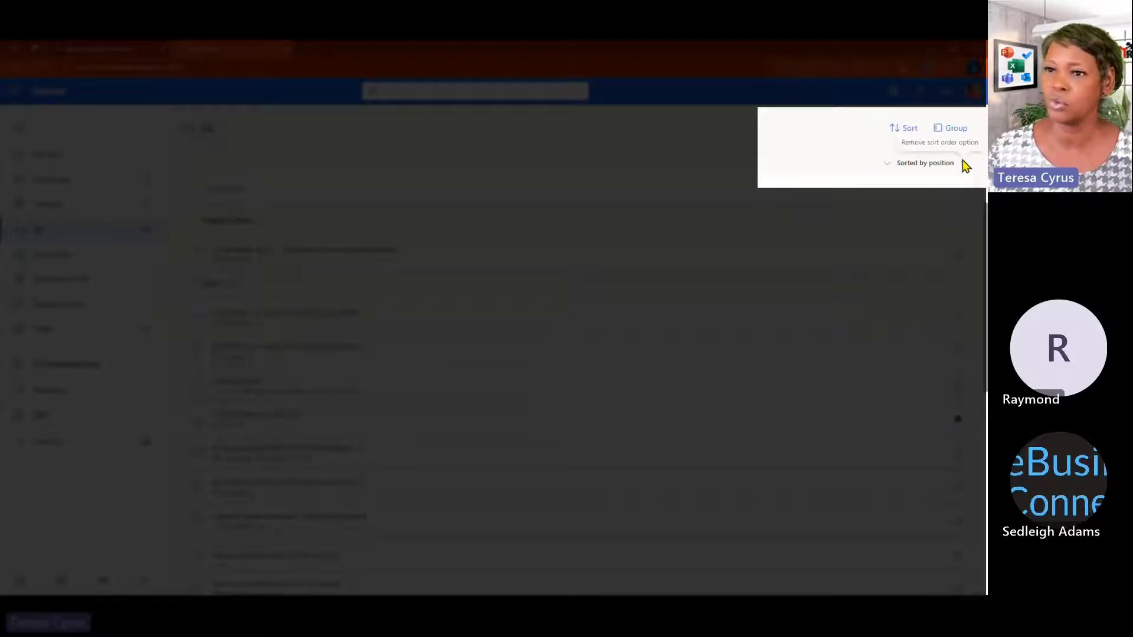
{"action": "left_click", "coordinate": [965, 165]}
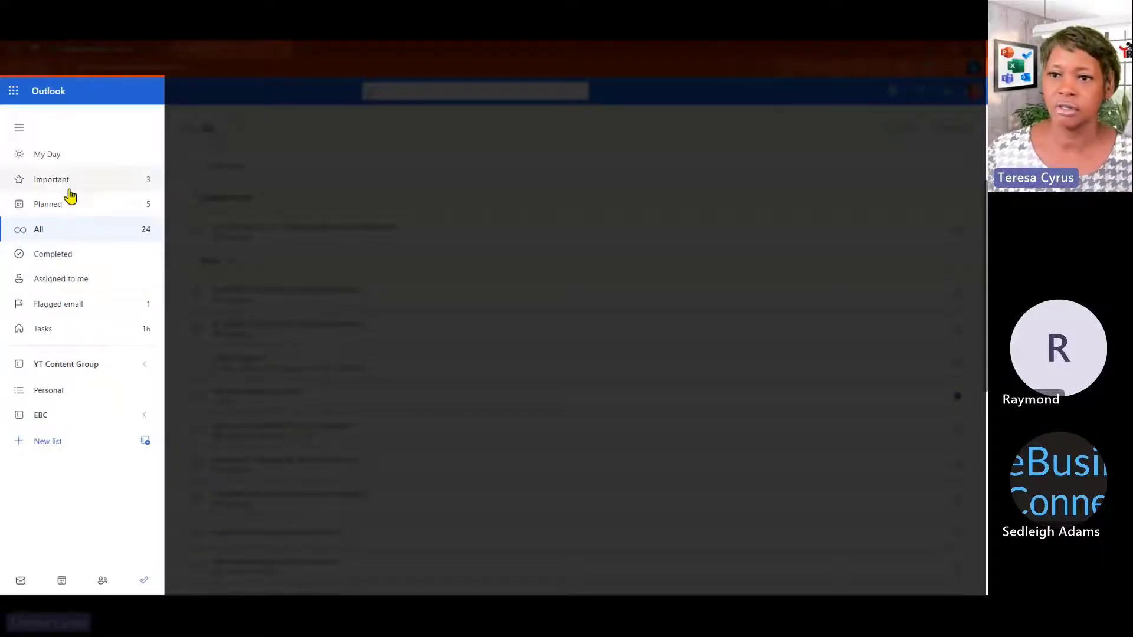
{"action": "left_click", "coordinate": [73, 185]}
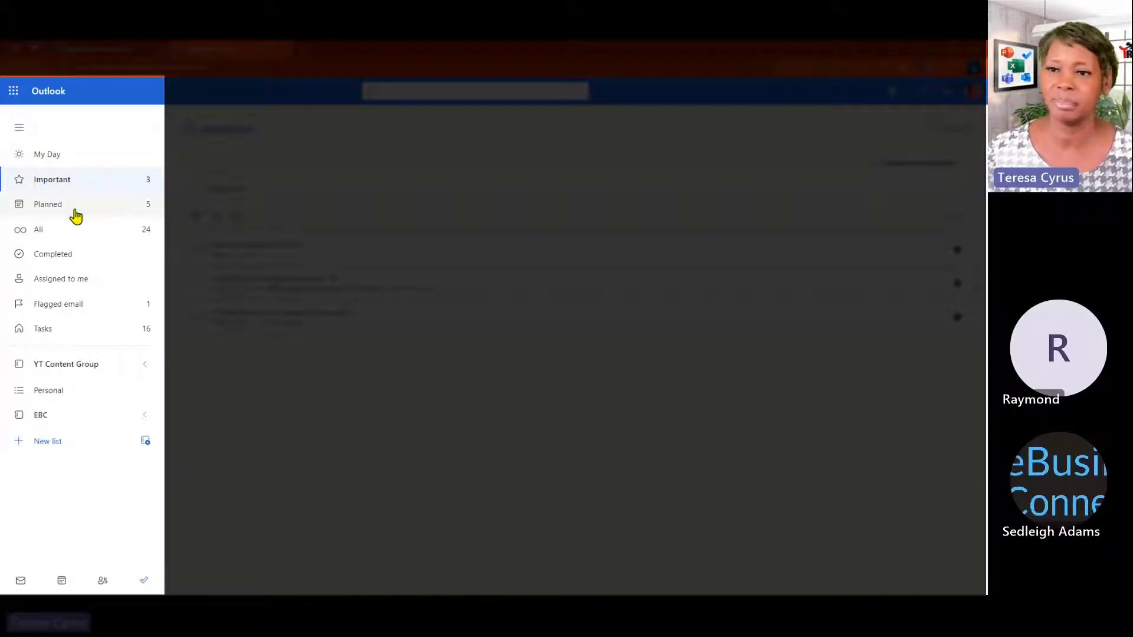
{"action": "left_click", "coordinate": [80, 211]}
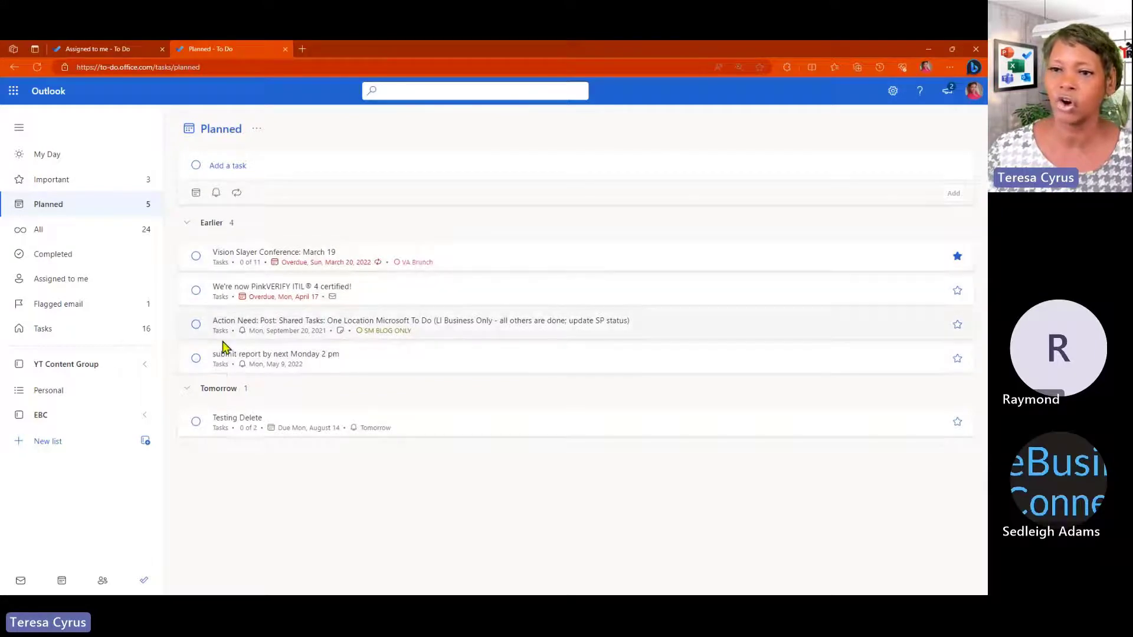
{"action": "left_click", "coordinate": [57, 258]}
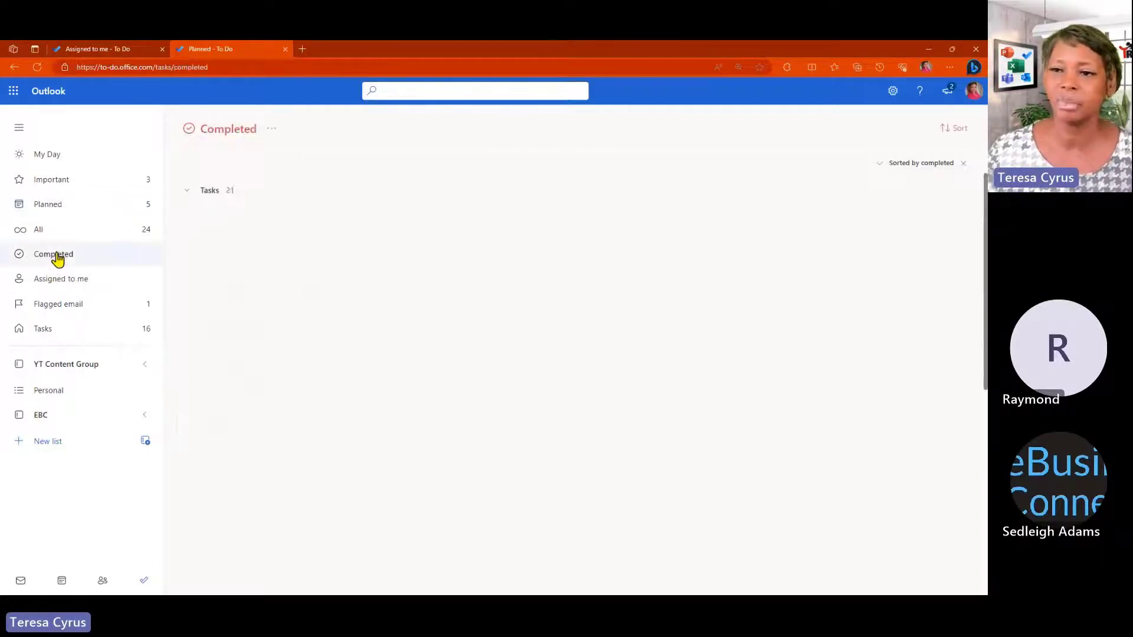
{"action": "left_click", "coordinate": [59, 283]}
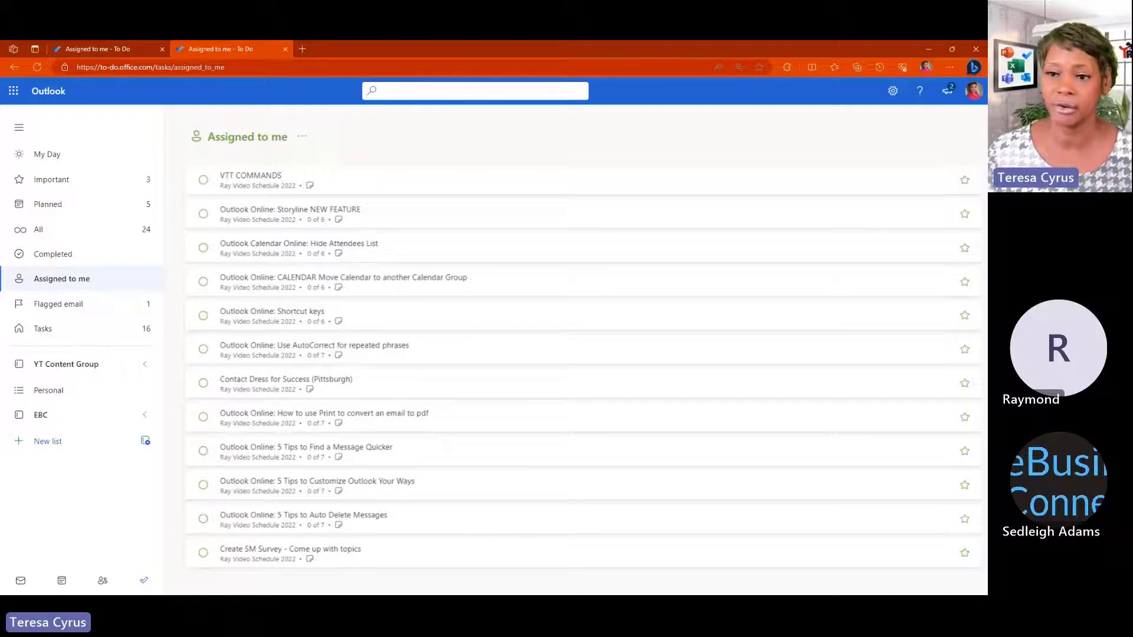
{"action": "left_click", "coordinate": [61, 305]}
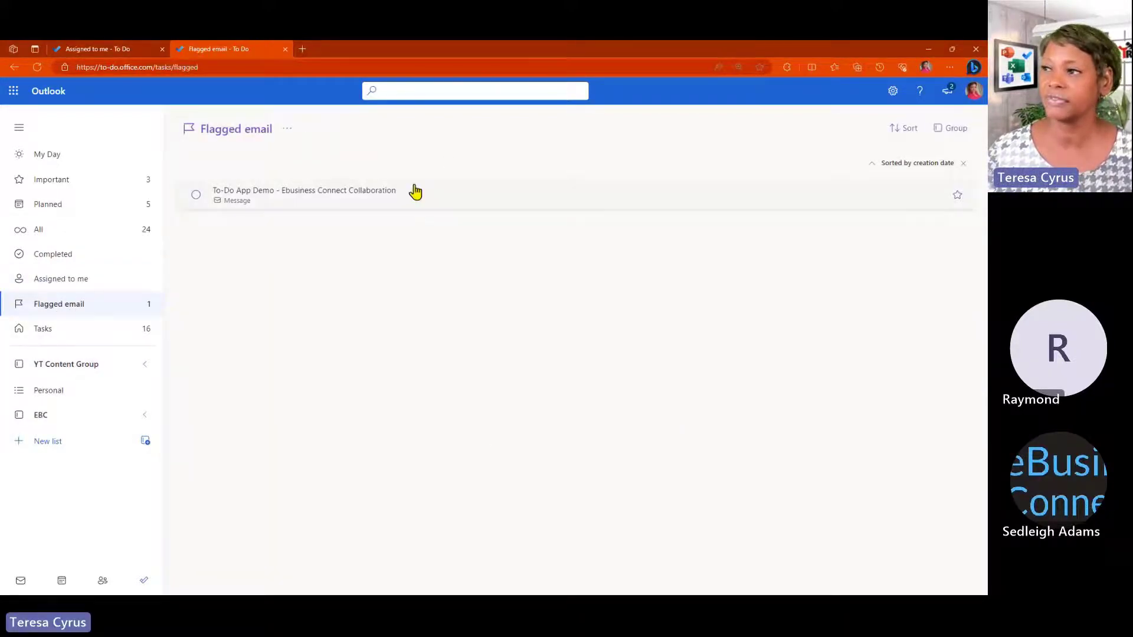
{"action": "left_click", "coordinate": [72, 335]}
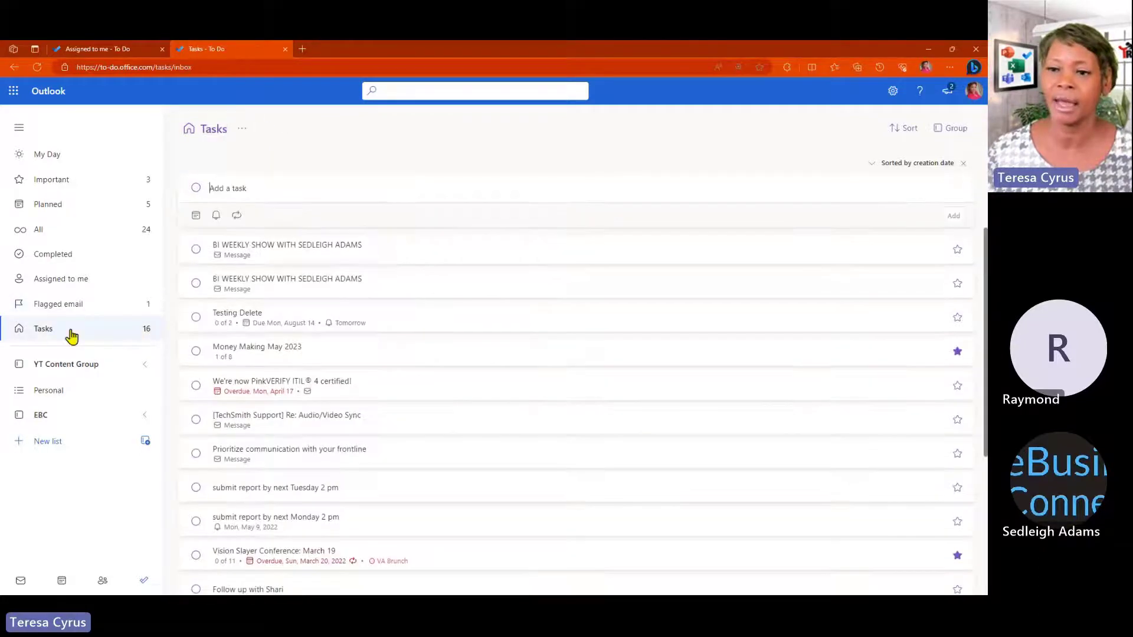
Create a new list named 'Personal' and expand the EBC group in the sidebar
{"action": "left_click", "coordinate": [45, 442]}
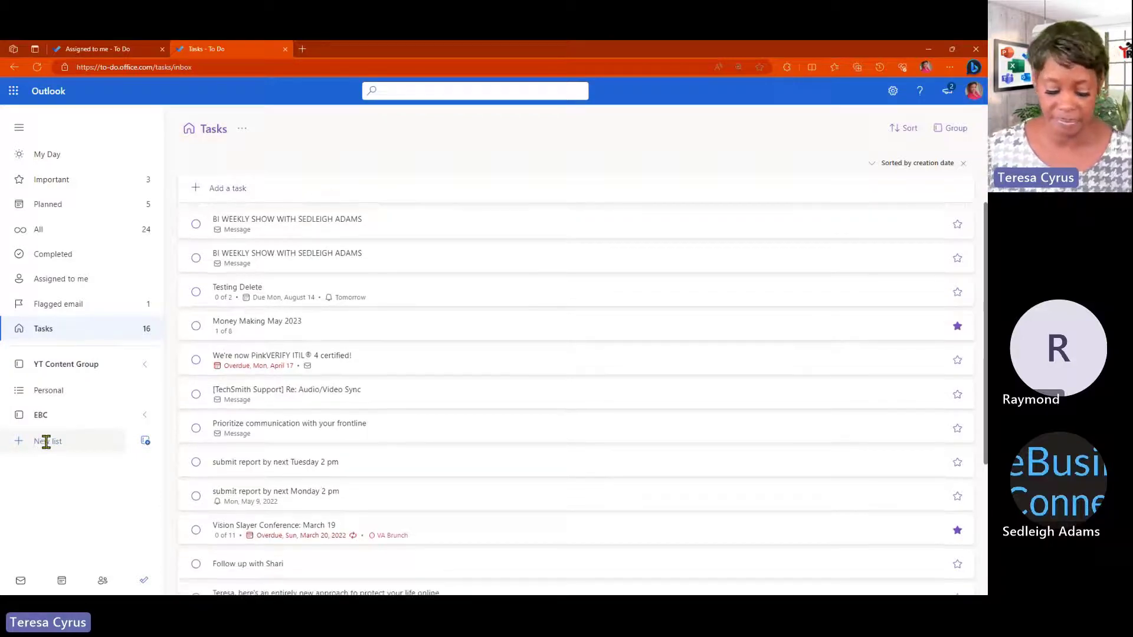
{"action": "type", "text": "Per"}
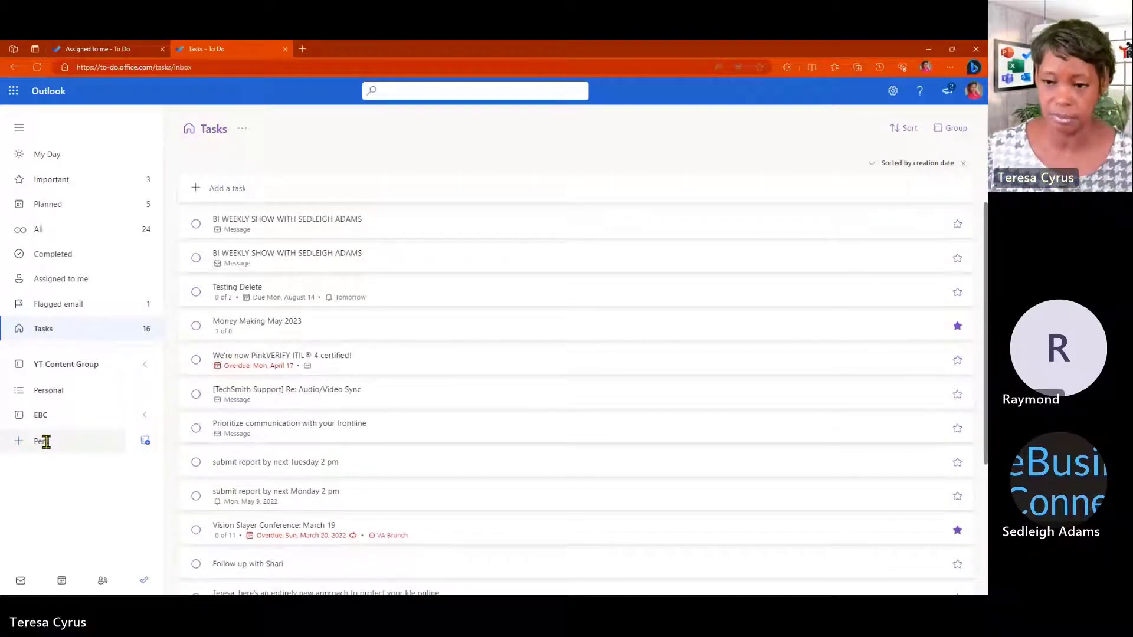
{"action": "type", "text": "sonal 2"}
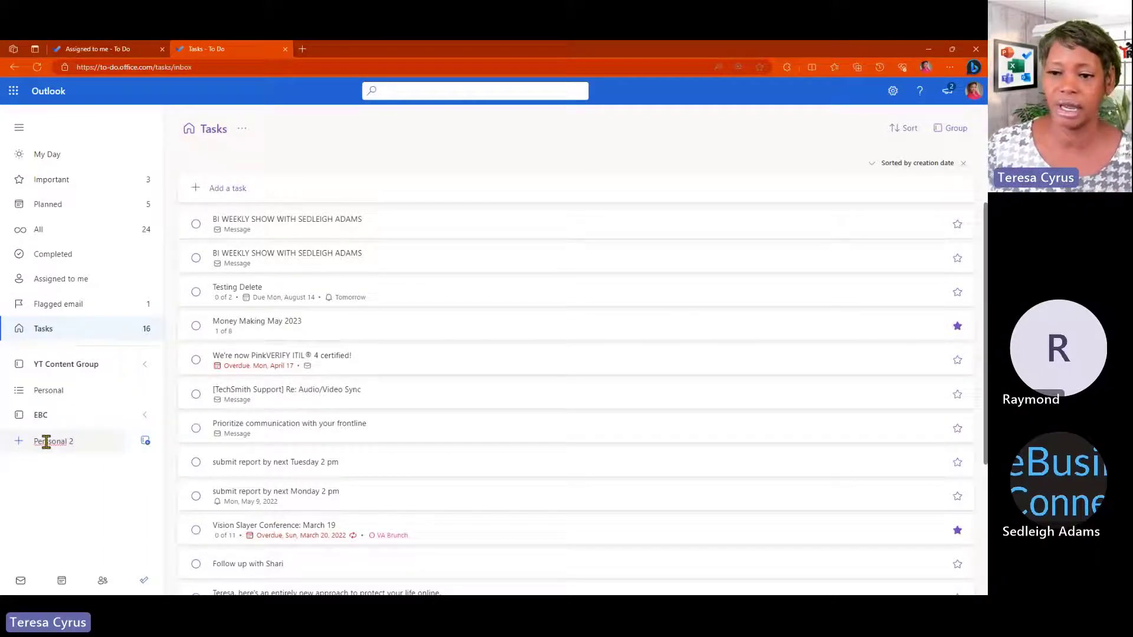
{"action": "key", "text": "Return"}
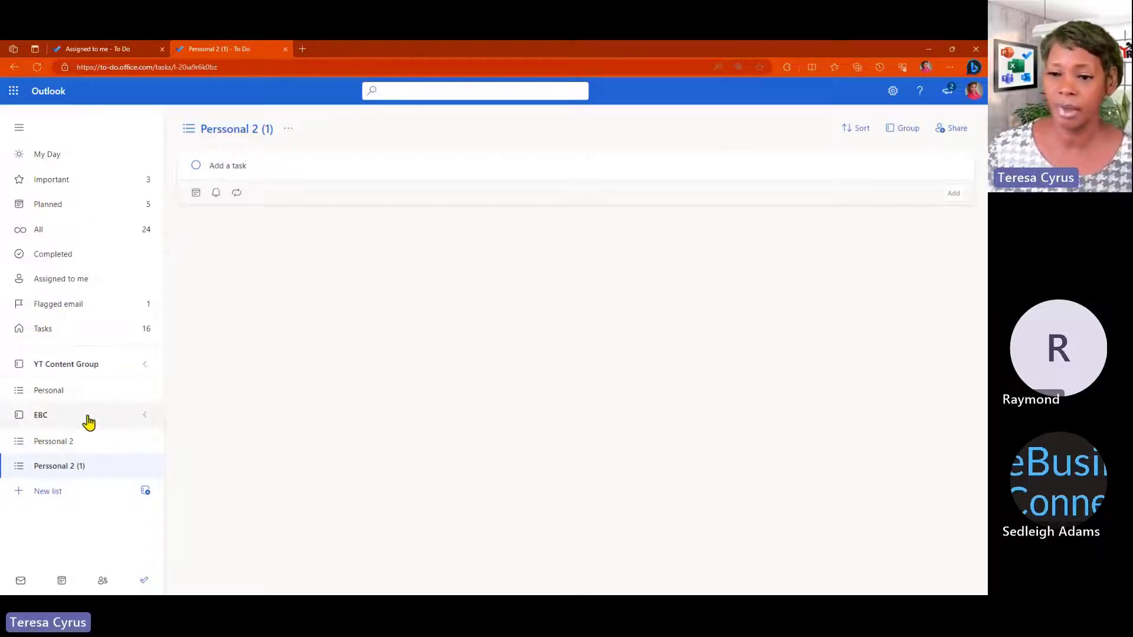
{"action": "left_click", "coordinate": [145, 419]}
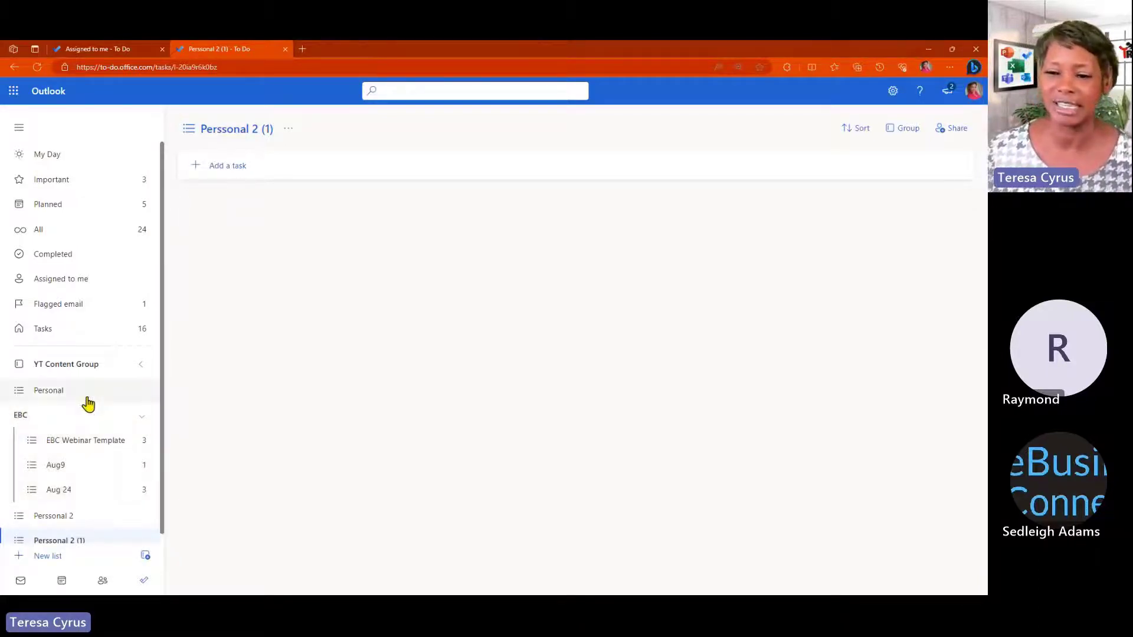
View the EBC Webinar Template list and its options, then open the Aug 24 list
{"action": "left_click", "coordinate": [101, 451]}
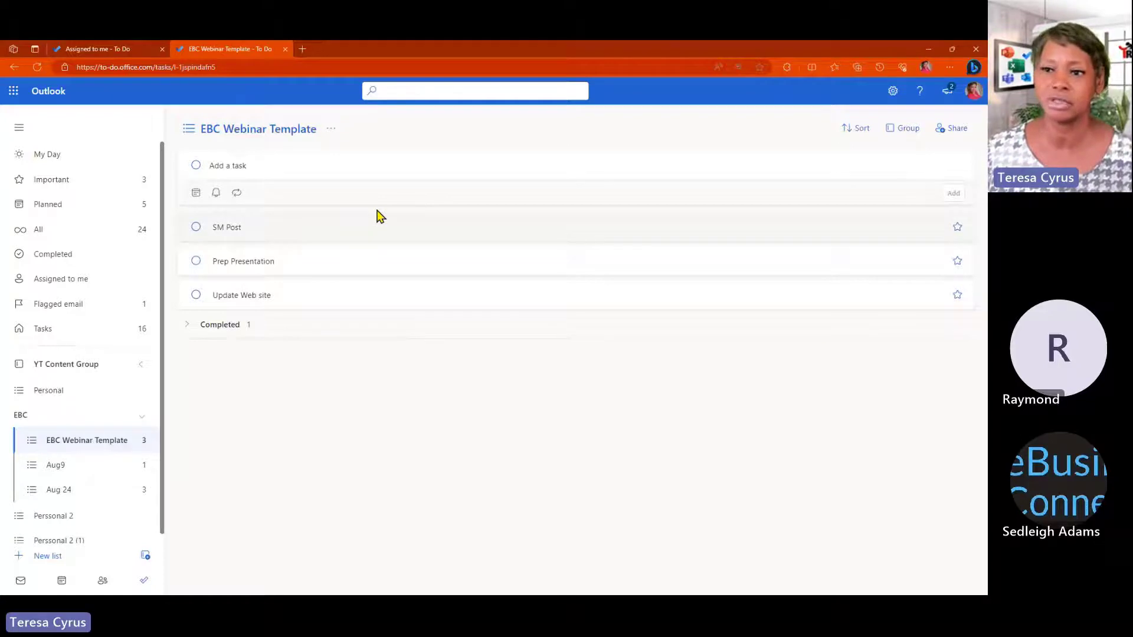
{"action": "right_click", "coordinate": [110, 441]}
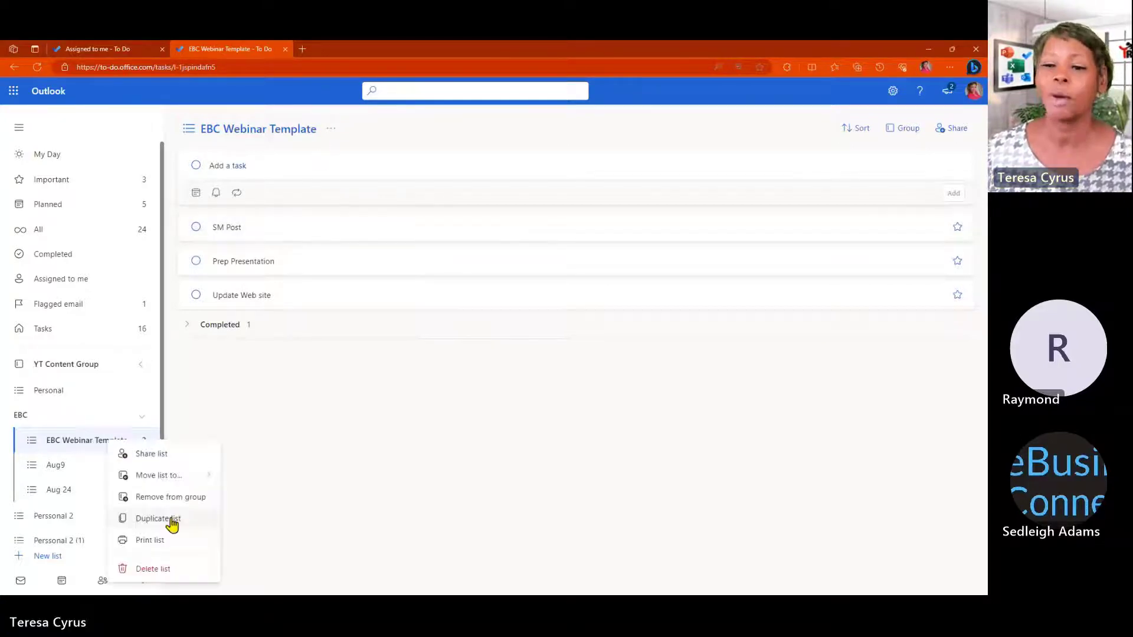
{"action": "left_click", "coordinate": [59, 490]}
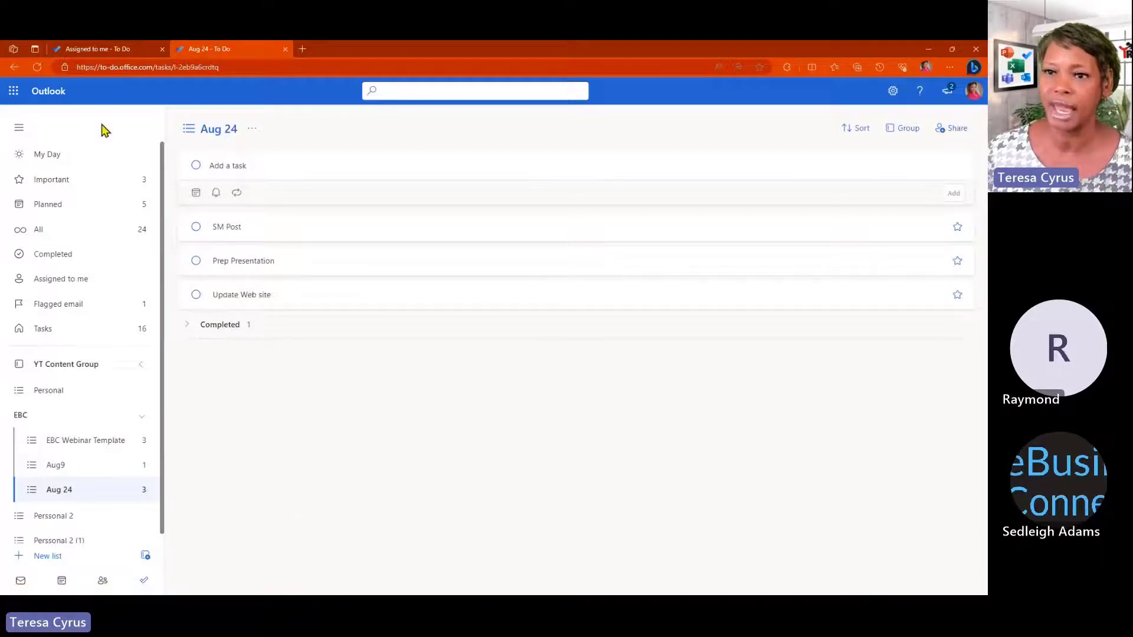
In the Personal list, type 'Get Donuts for School Event' into the Add a task box
{"action": "left_click", "coordinate": [49, 390]}
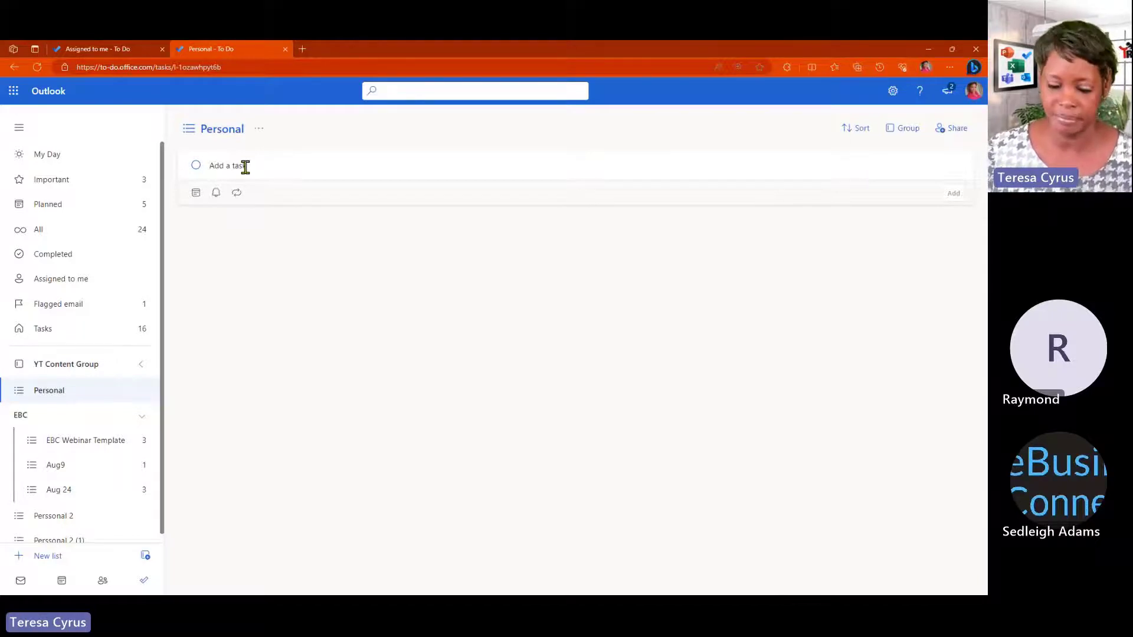
{"action": "type", "text": "Get Donuts for Schoo"}
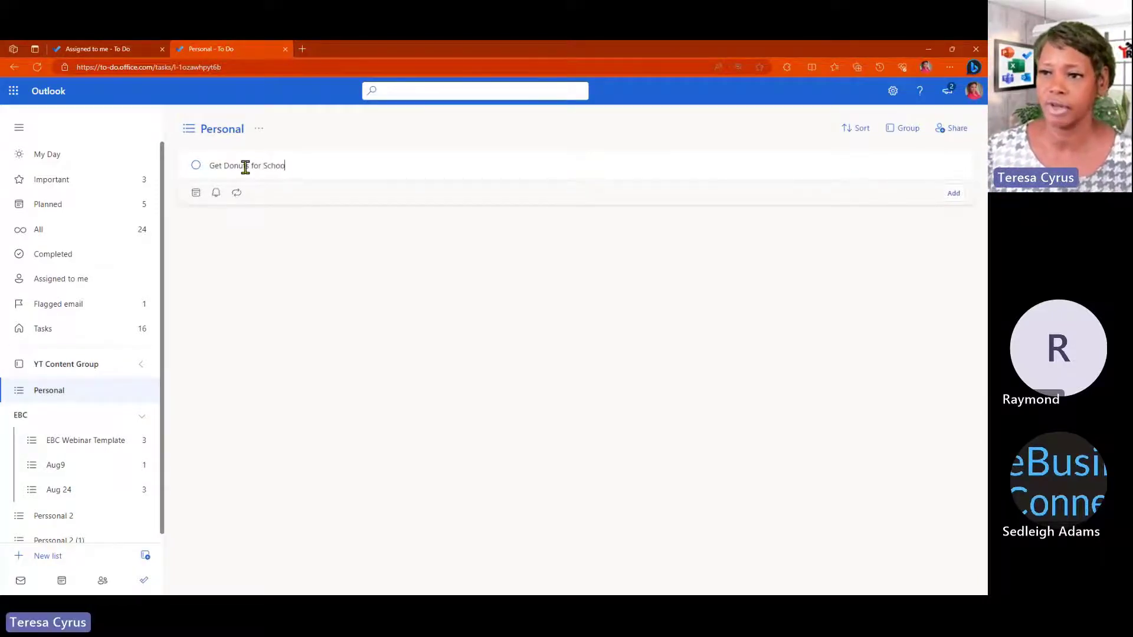
{"action": "type", "text": "l Event"}
Add the 'Get Donuts for School Event' task and give it the step 'No of Student'
{"action": "key", "text": "Return"}
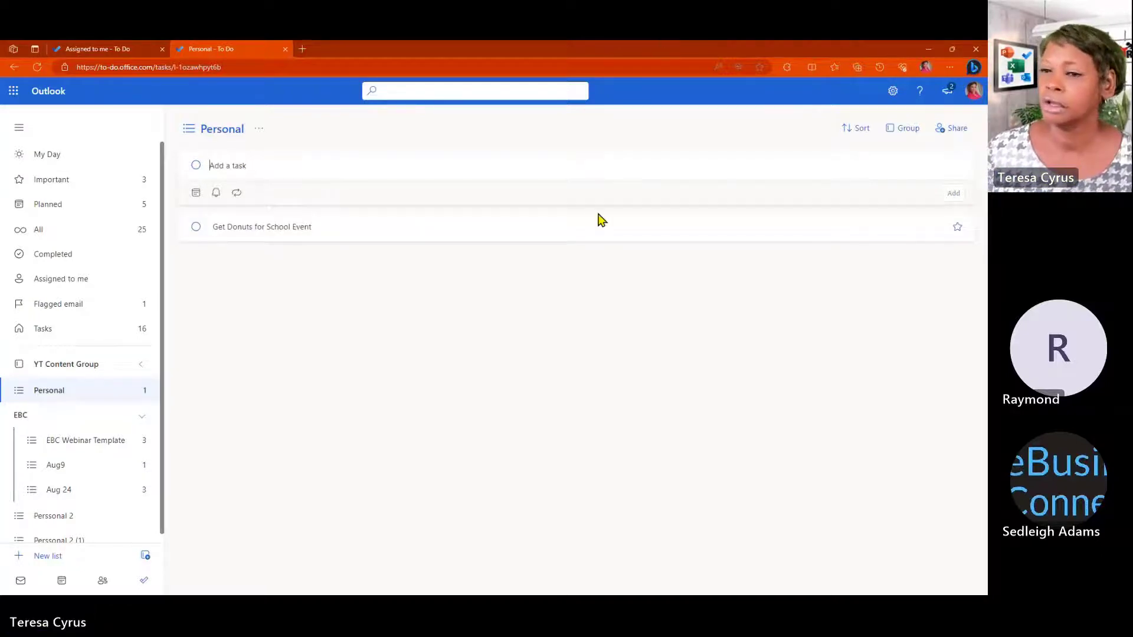
{"action": "left_click", "coordinate": [378, 226]}
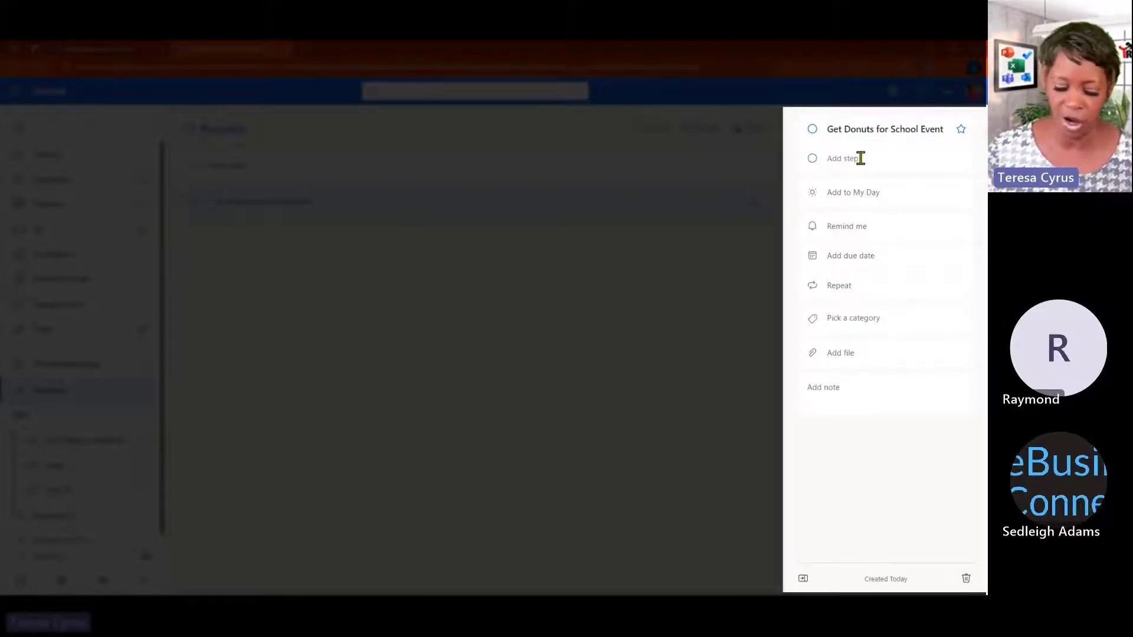
{"action": "type", "text": "No of St"}
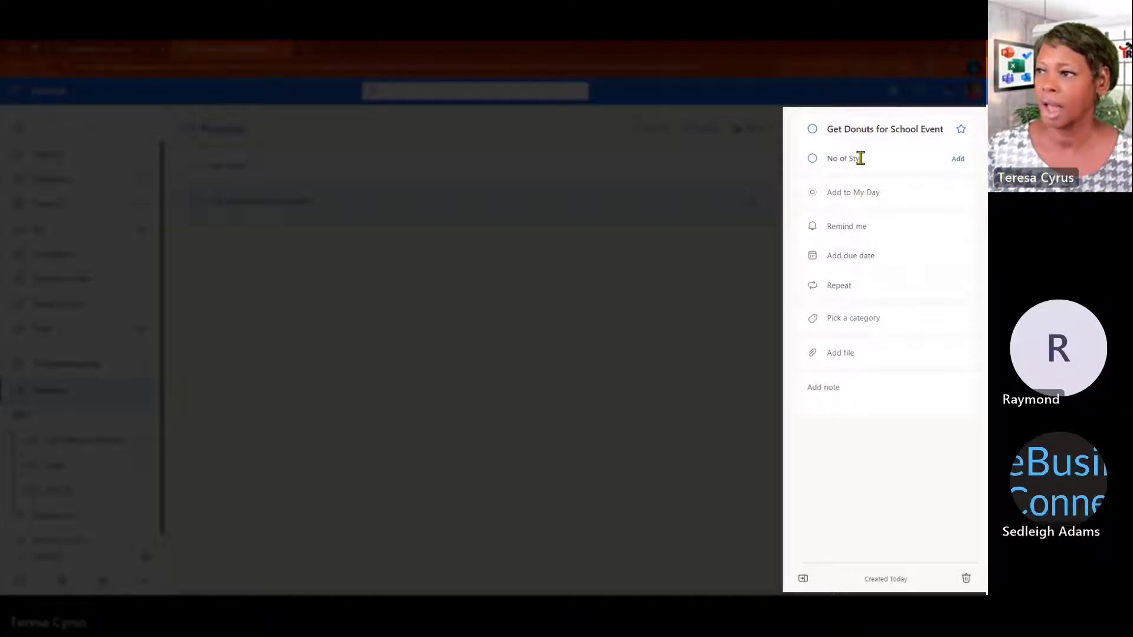
{"action": "key", "text": "BackSpace"}
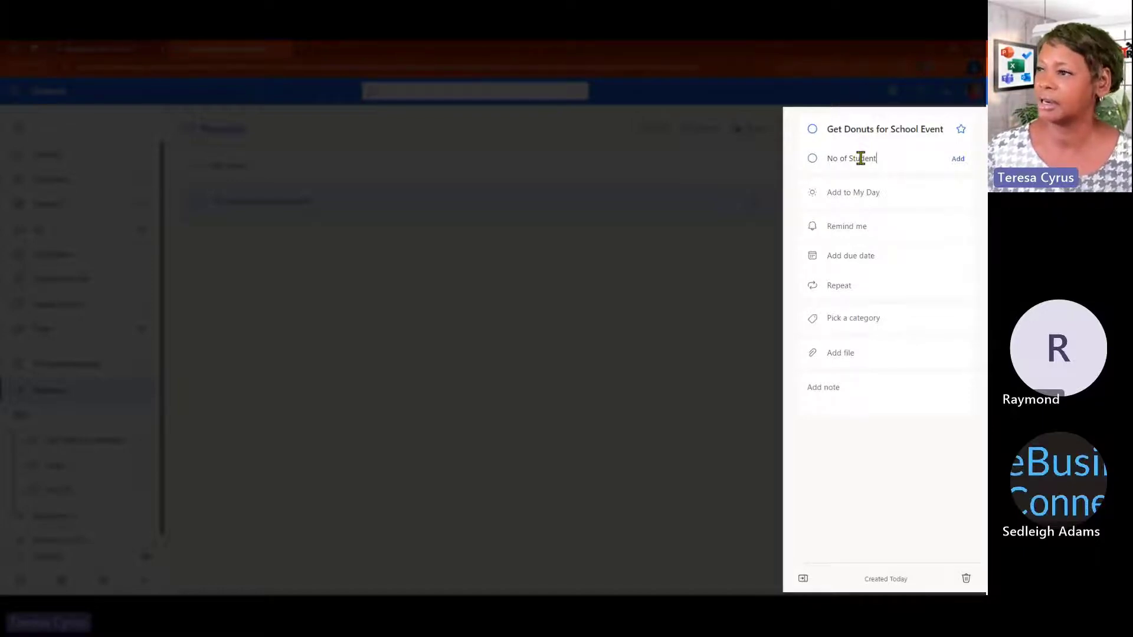
{"action": "left_click", "coordinate": [959, 167]}
Rewrite the duplicate step to read 'What time to drop off donut'
{"action": "left_click", "coordinate": [851, 154]}
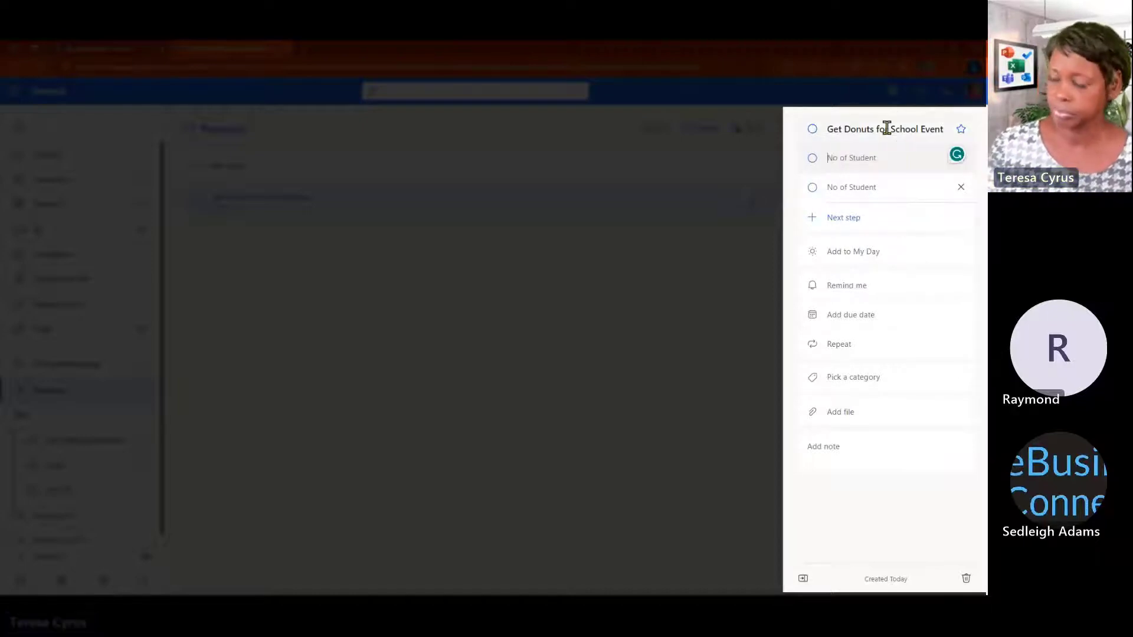
{"action": "key", "text": "BackSpace"}
{"action": "key", "text": "Delete"}
{"action": "key", "text": "Delete"}
{"action": "key", "text": "Delete"}
{"action": "key", "text": "Delete"}
{"action": "key", "text": "Delete"}
{"action": "key", "text": "Delete"}
{"action": "key", "text": "Delete"}
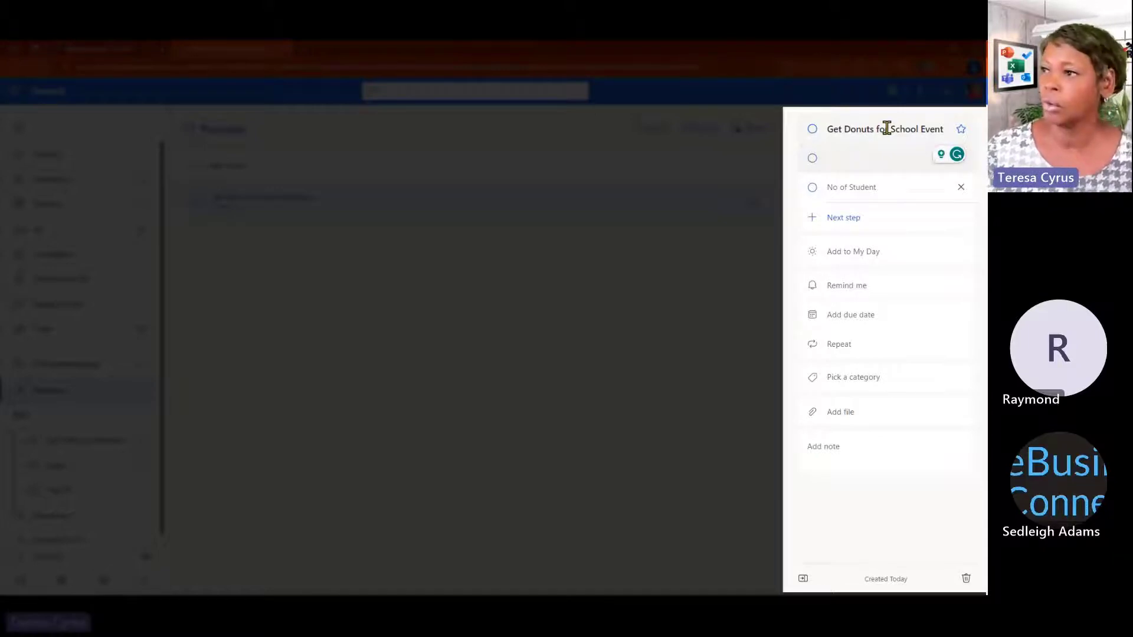
{"action": "type", "text": "m"}
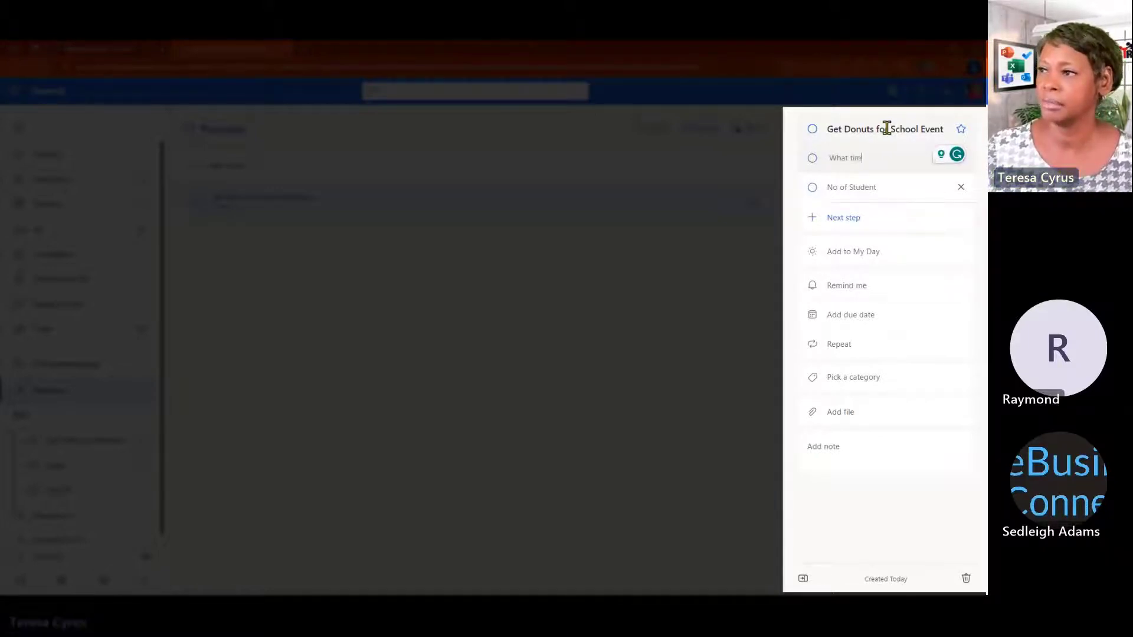
{"action": "type", "text": "e to o"}
{"action": "type", "text": "rop off donut"}
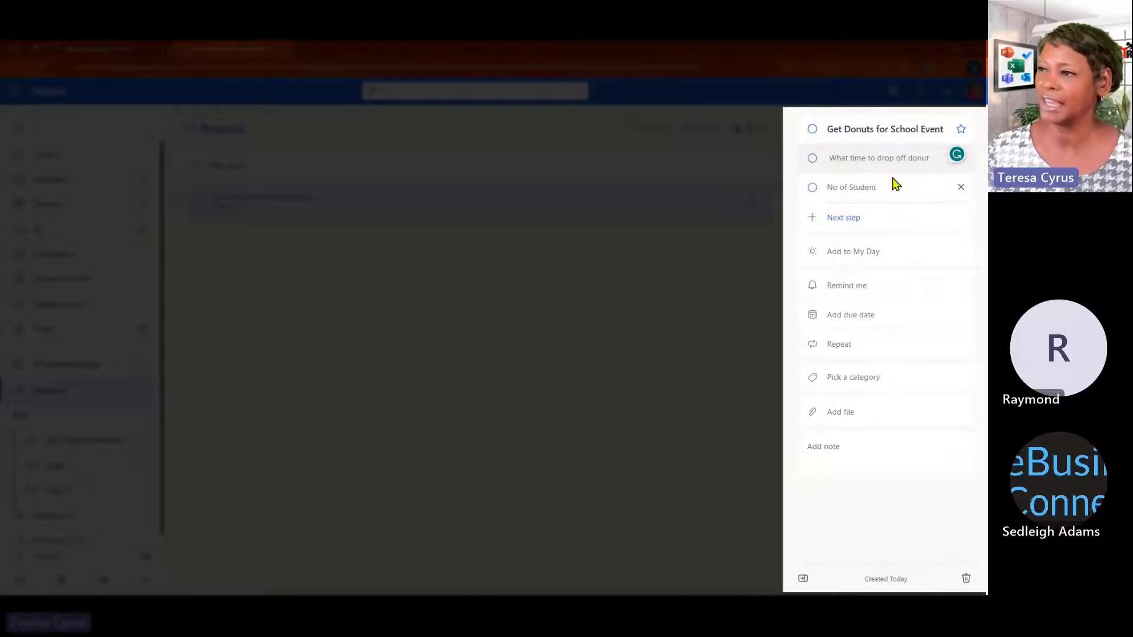
Add the donuts task to My Day and set its due date to next week, Mon, August 14
{"action": "left_click", "coordinate": [912, 255]}
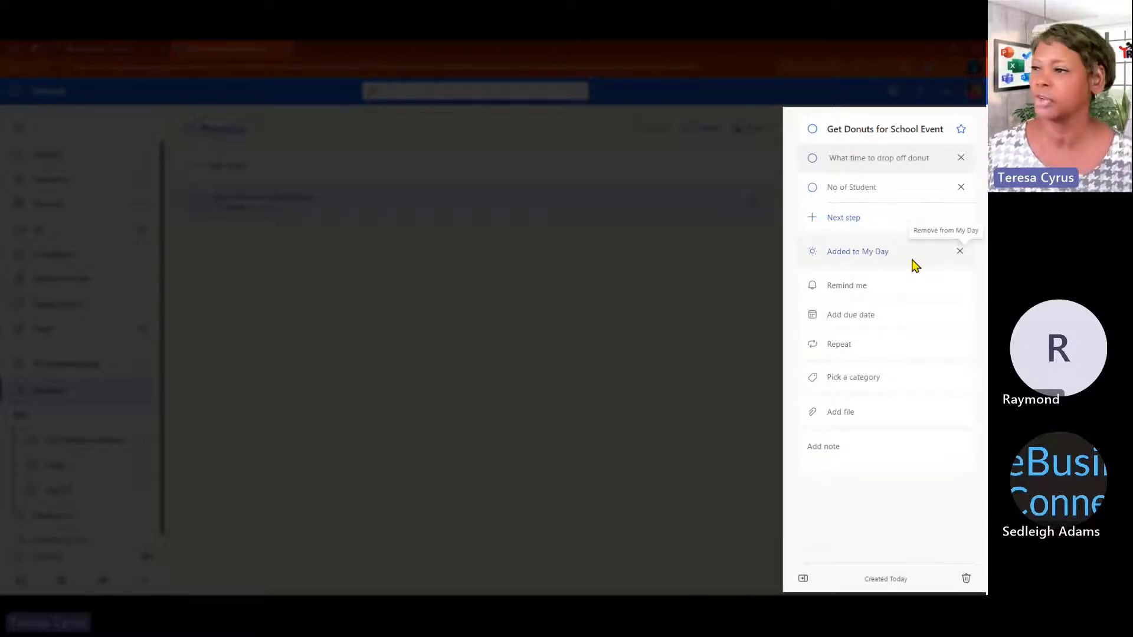
{"action": "left_click", "coordinate": [914, 286]}
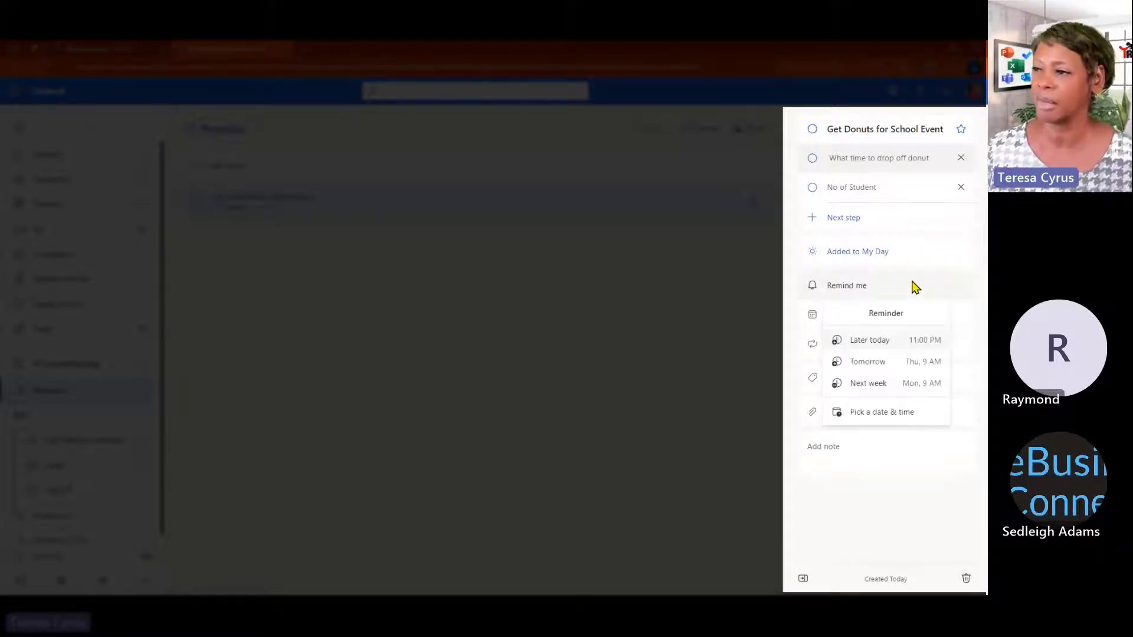
{"action": "left_click", "coordinate": [958, 539]}
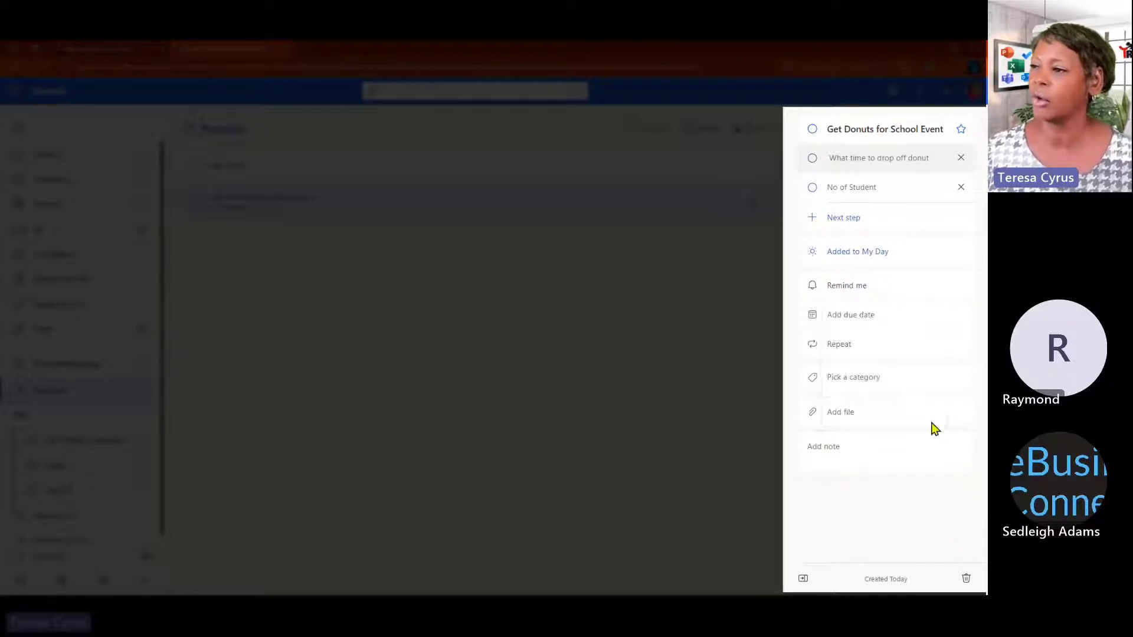
{"action": "left_click", "coordinate": [915, 317]}
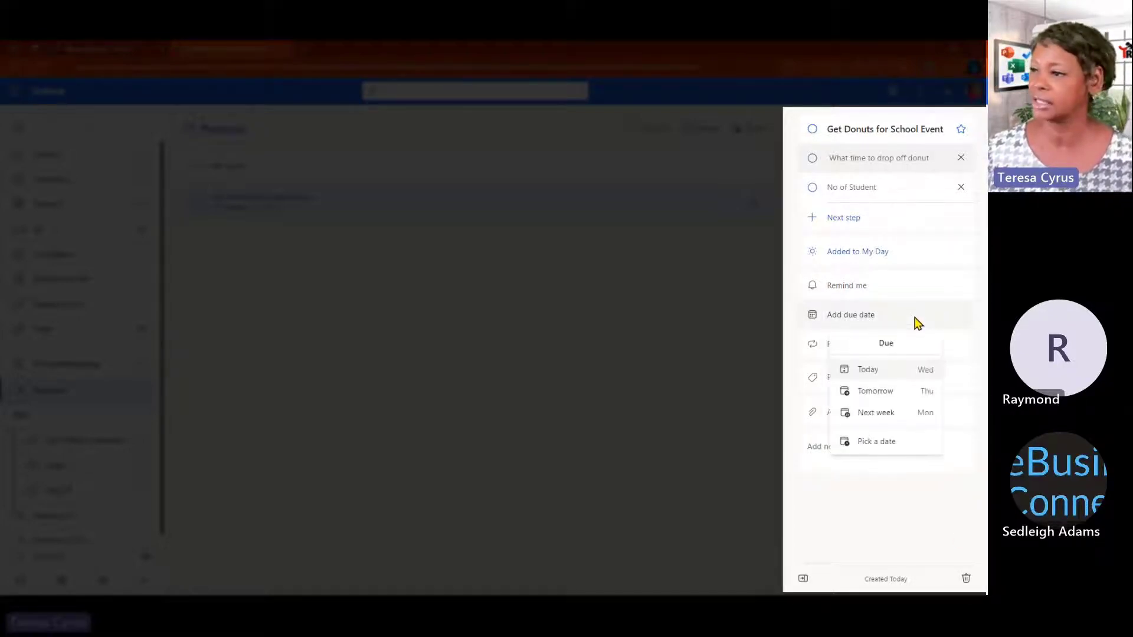
{"action": "left_click", "coordinate": [904, 415]}
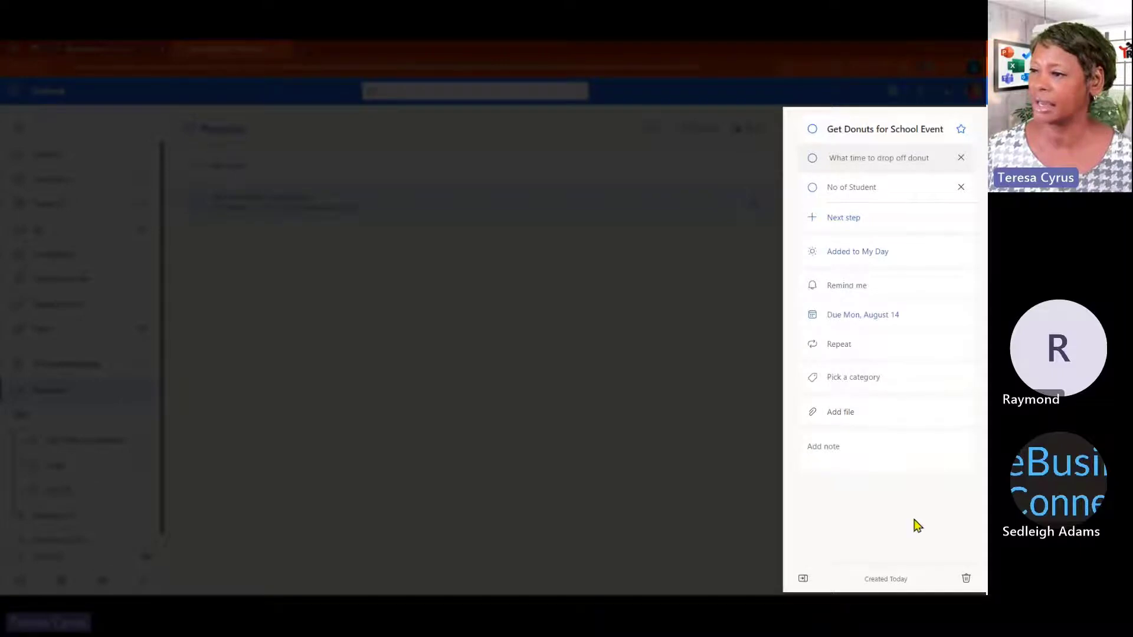
Review the Repeat and category options without setting either, then start a note on the task
{"action": "left_click", "coordinate": [862, 349]}
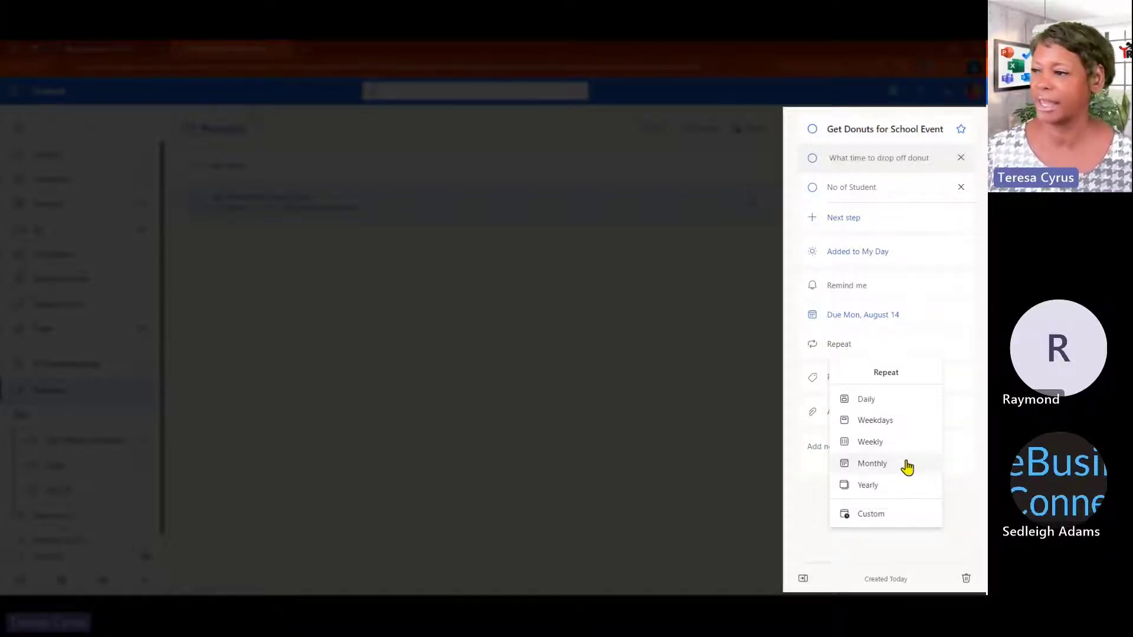
{"action": "left_click", "coordinate": [821, 549]}
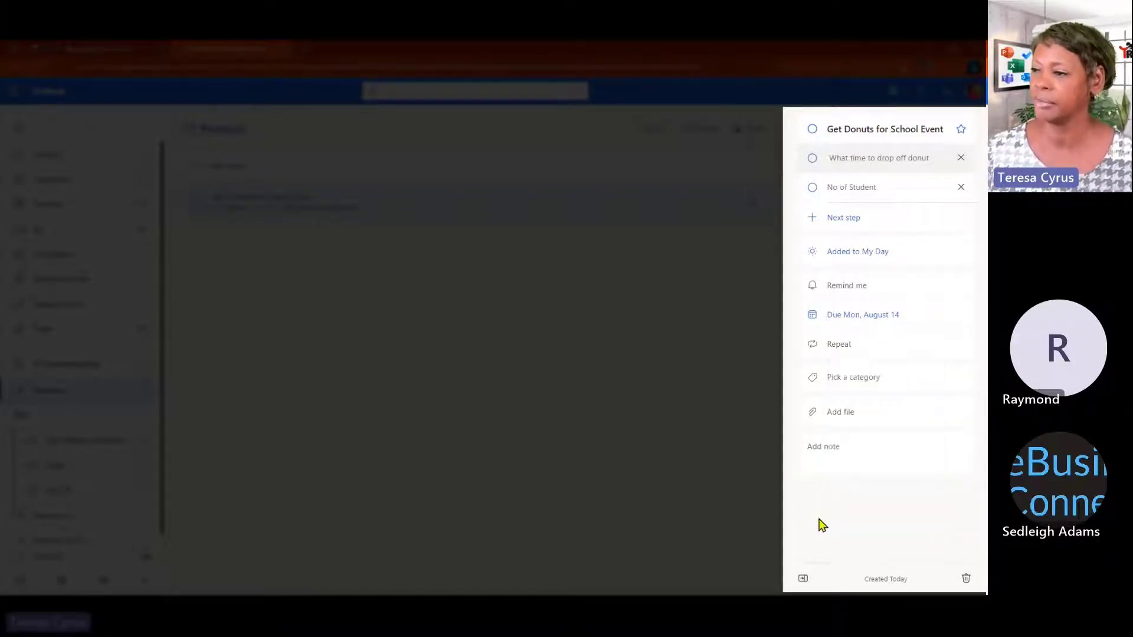
{"action": "left_click", "coordinate": [866, 378]}
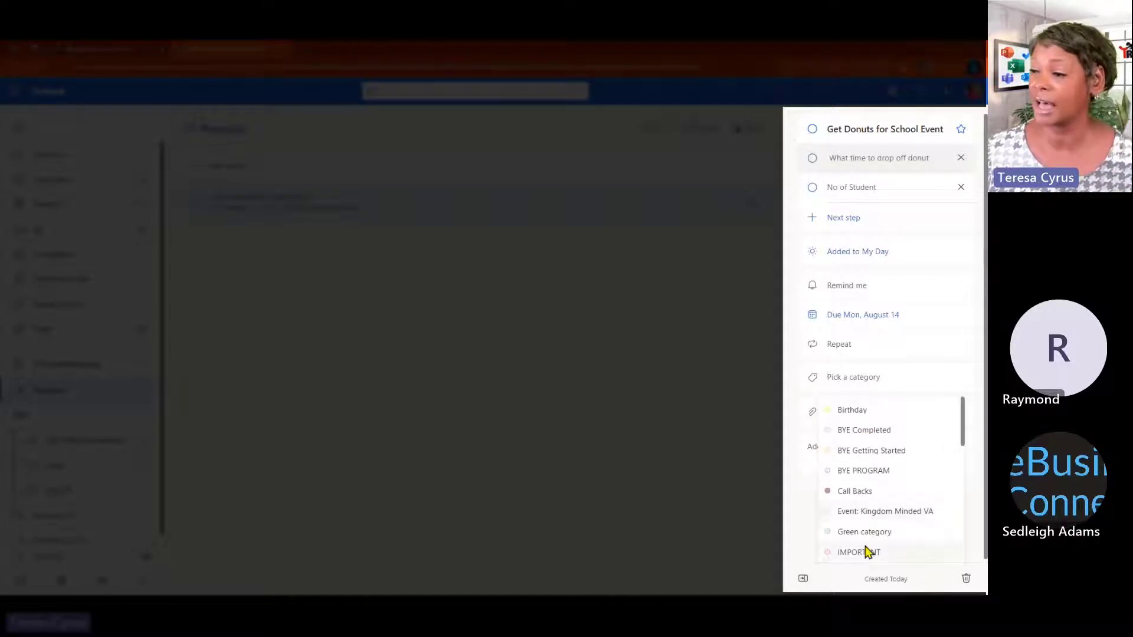
{"action": "scroll", "coordinate": [885, 511], "scroll_direction": "down", "scroll_amount": 3}
{"action": "scroll", "coordinate": [877, 506], "scroll_direction": "down", "scroll_amount": 2}
{"action": "scroll", "coordinate": [908, 492], "scroll_direction": "up", "scroll_amount": 5}
{"action": "left_click", "coordinate": [837, 392]}
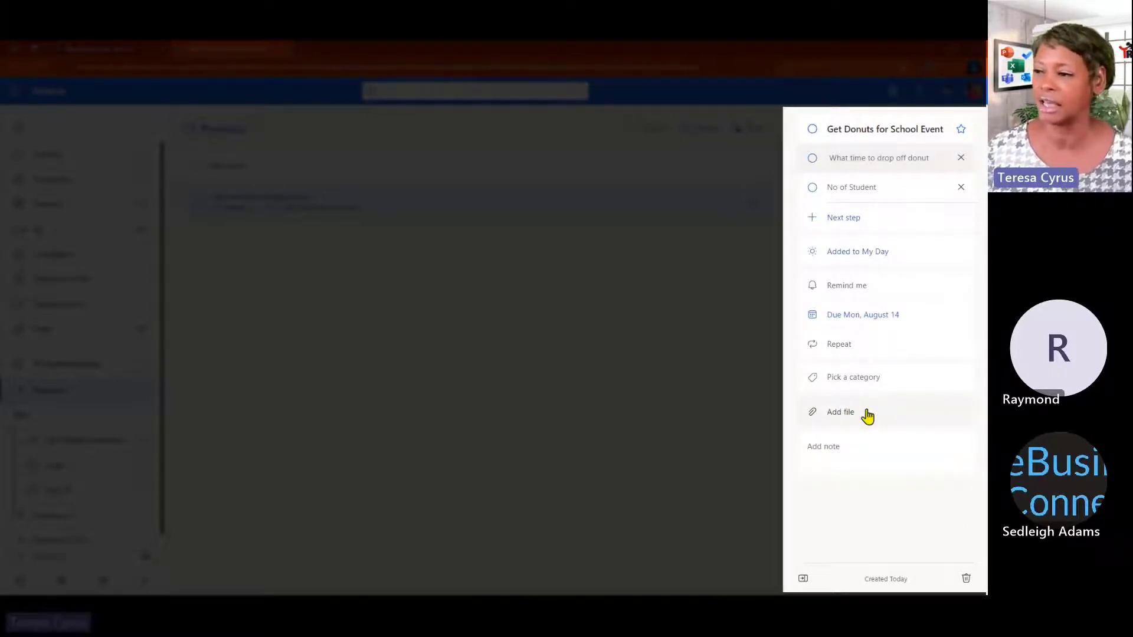
{"action": "left_click", "coordinate": [851, 451]}
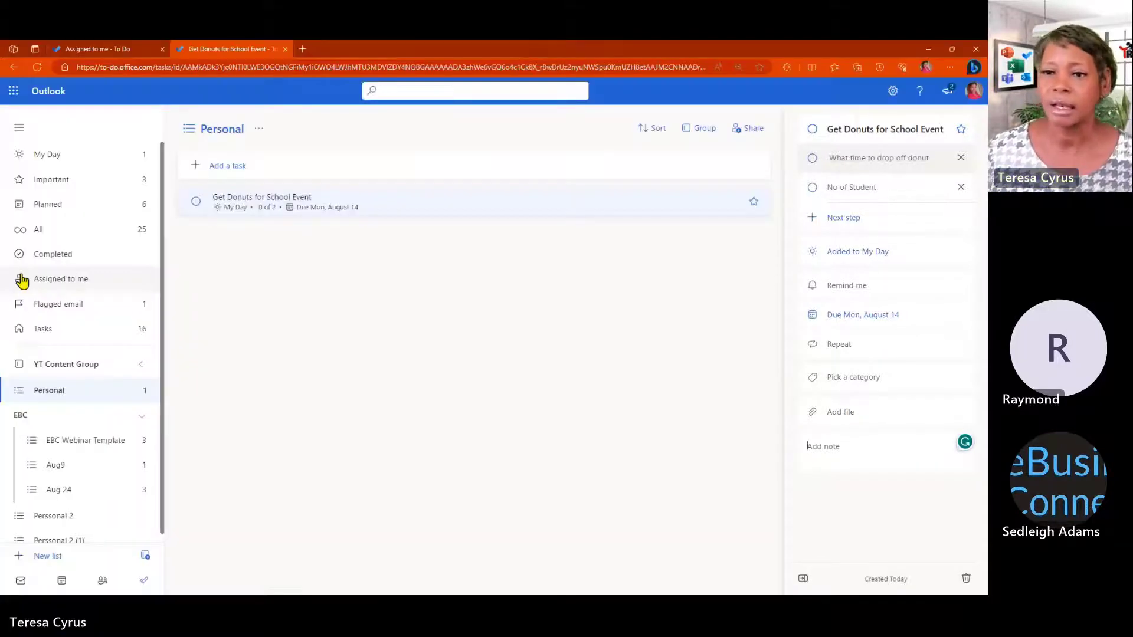
Switch to the All list and scroll through every task, checking due dates and overdue items
{"action": "left_click", "coordinate": [61, 232]}
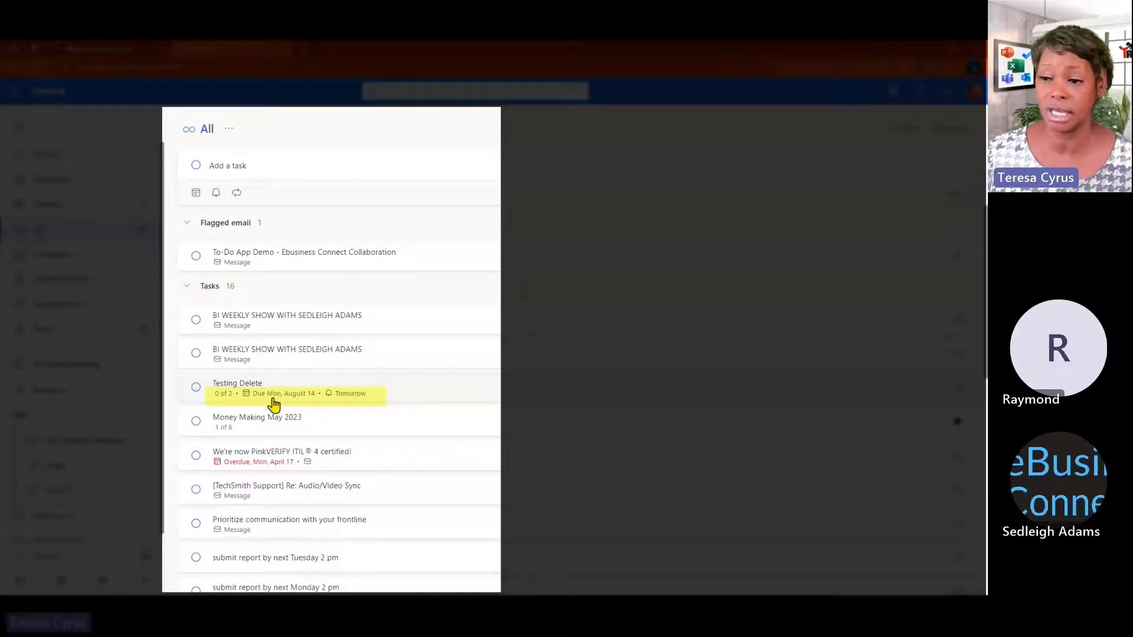
{"action": "scroll", "coordinate": [268, 443], "scroll_direction": "down", "scroll_amount": 1}
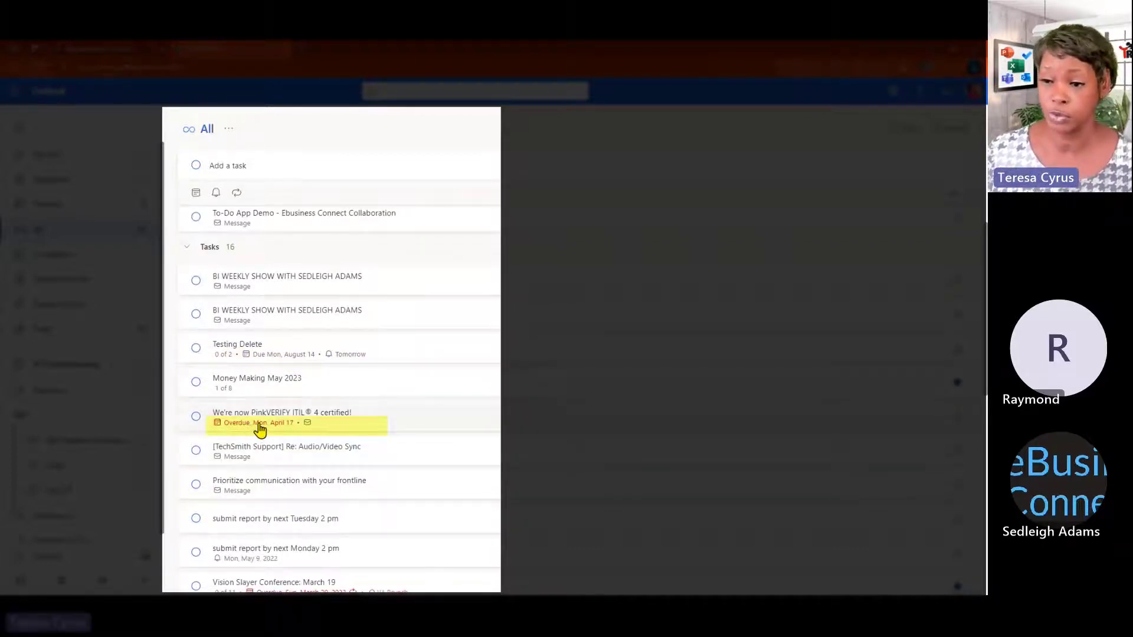
{"action": "scroll", "coordinate": [384, 372], "scroll_direction": "down", "scroll_amount": 4}
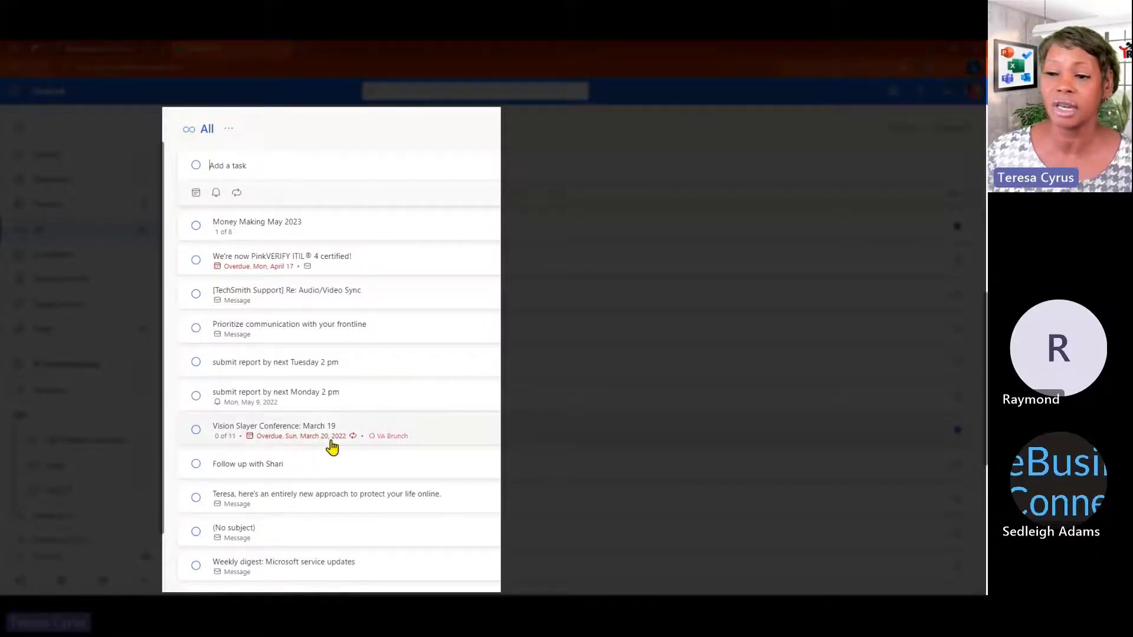
{"action": "scroll", "coordinate": [324, 438], "scroll_direction": "down", "scroll_amount": 1}
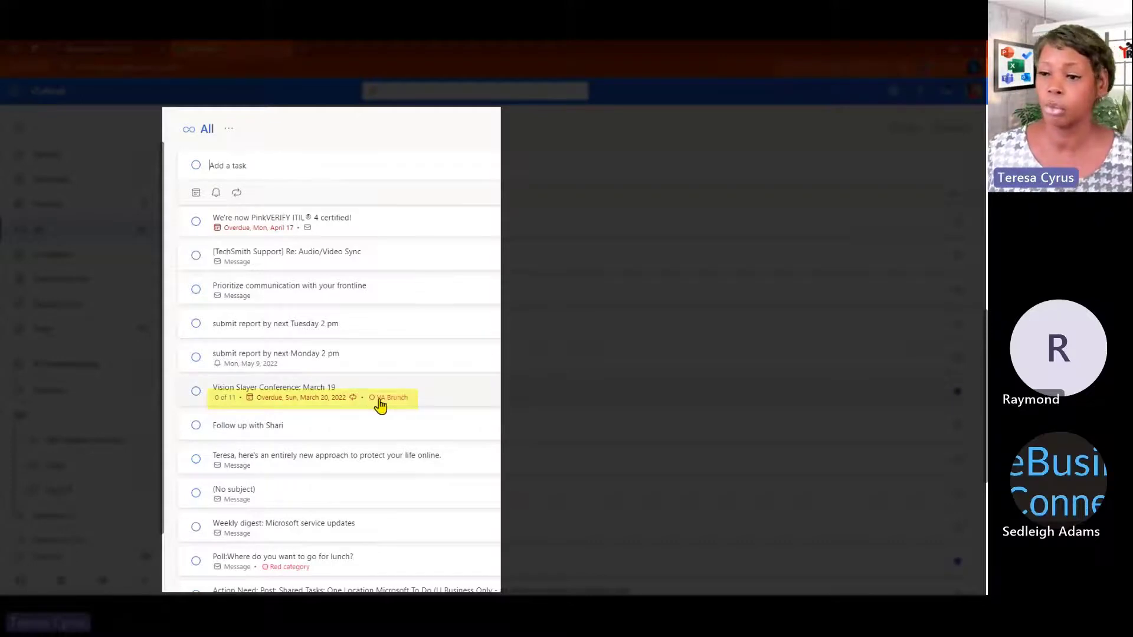
{"action": "scroll", "coordinate": [462, 372], "scroll_direction": "down", "scroll_amount": 2}
{"action": "scroll", "coordinate": [462, 380], "scroll_direction": "down", "scroll_amount": 2}
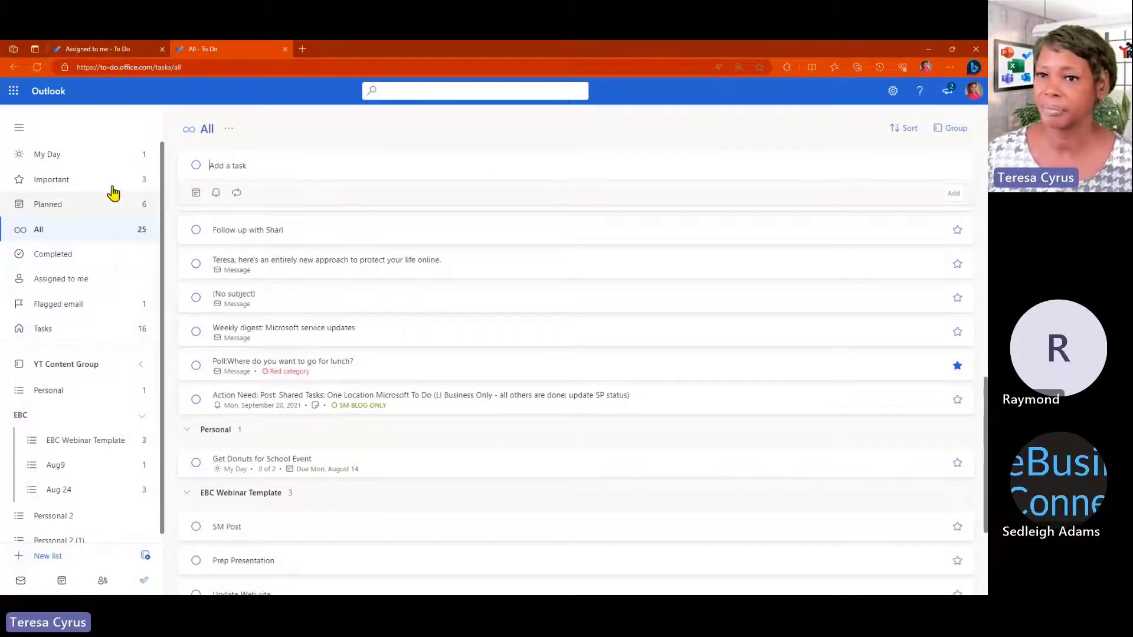
Close Suggestions, add the first BI WEEKLY SHOW task from Tasks to My Day, and view My Day
{"action": "left_click", "coordinate": [48, 164]}
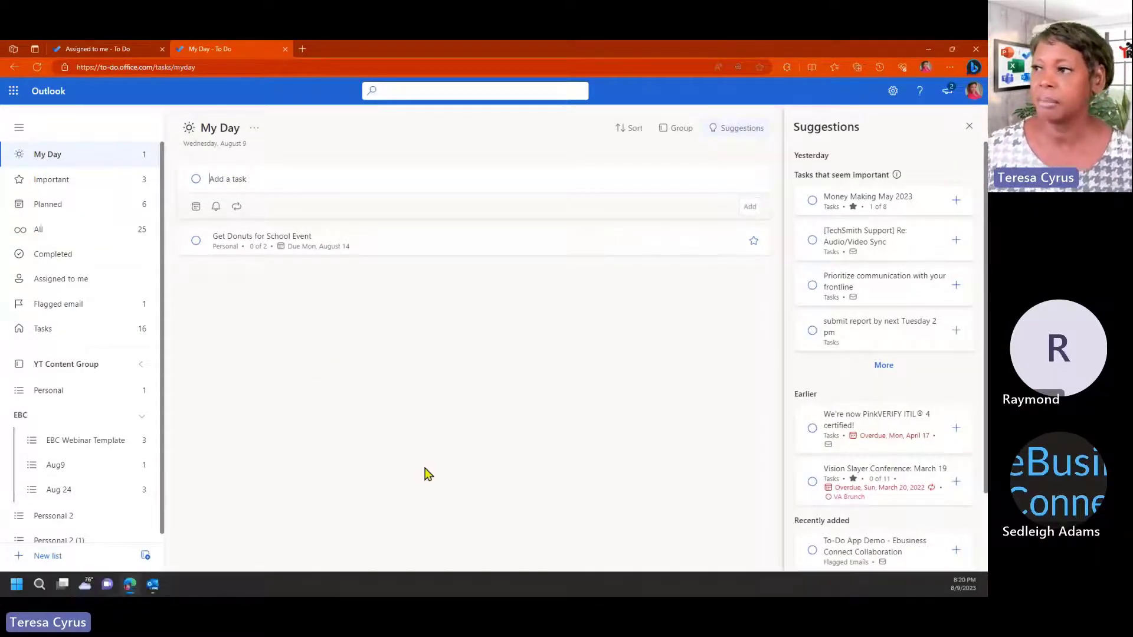
{"action": "left_click", "coordinate": [969, 128]}
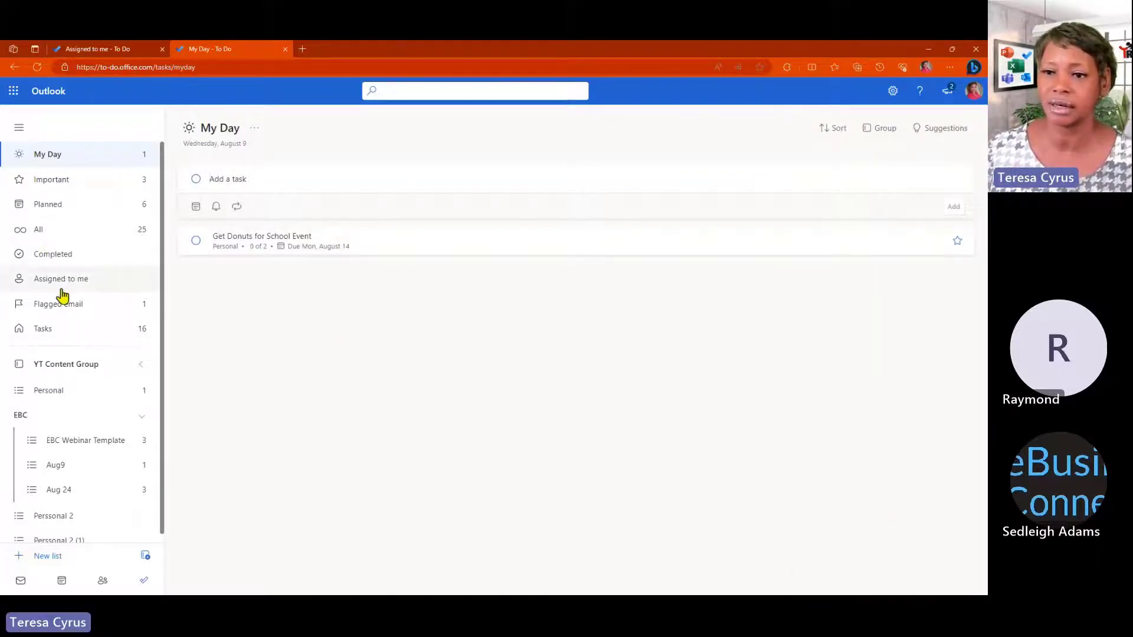
{"action": "left_click", "coordinate": [67, 337]}
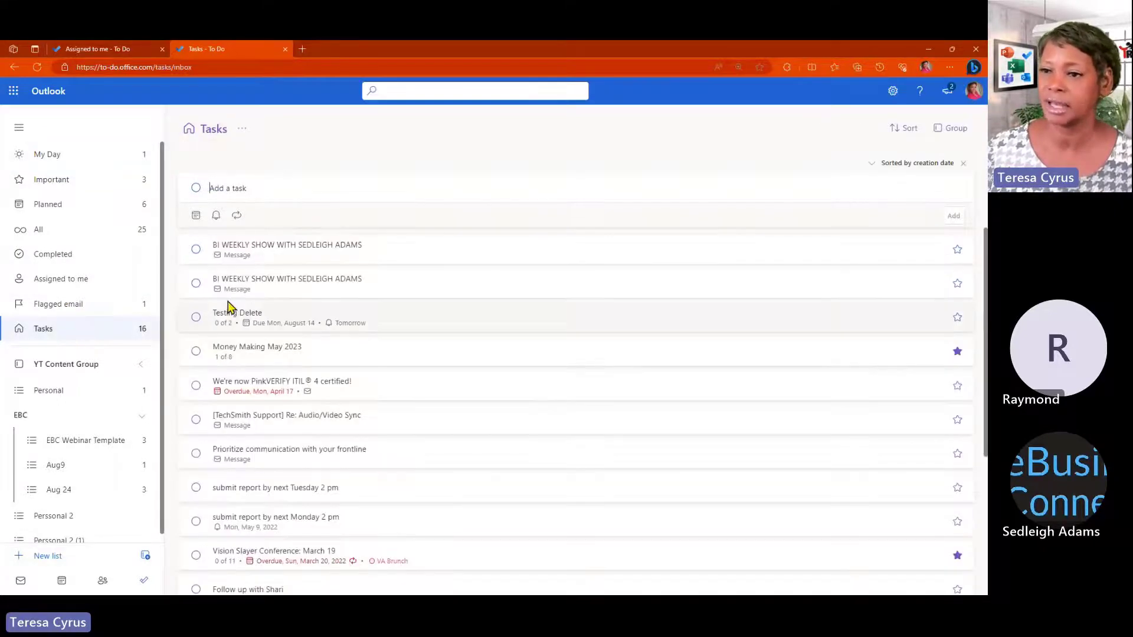
{"action": "right_click", "coordinate": [575, 265]}
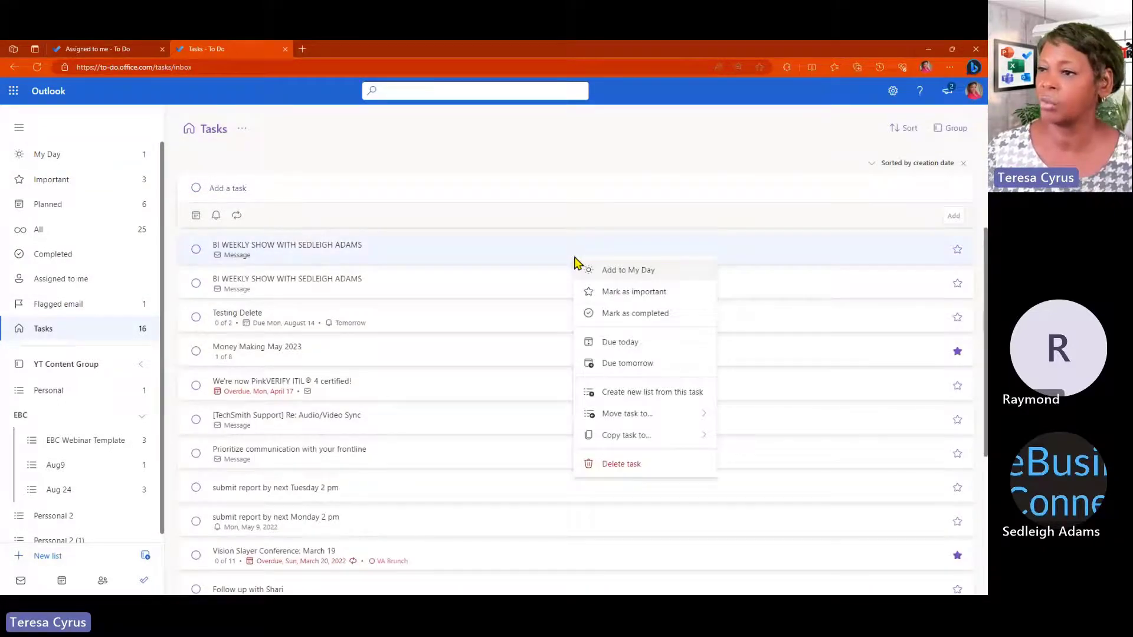
{"action": "left_click", "coordinate": [625, 276]}
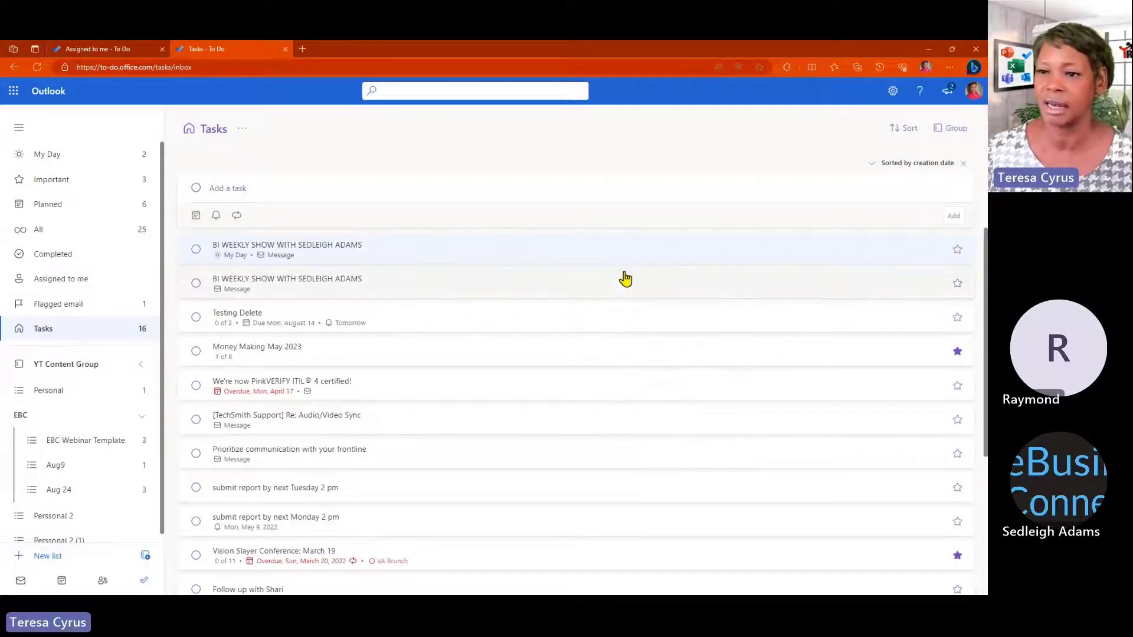
{"action": "left_click", "coordinate": [80, 164]}
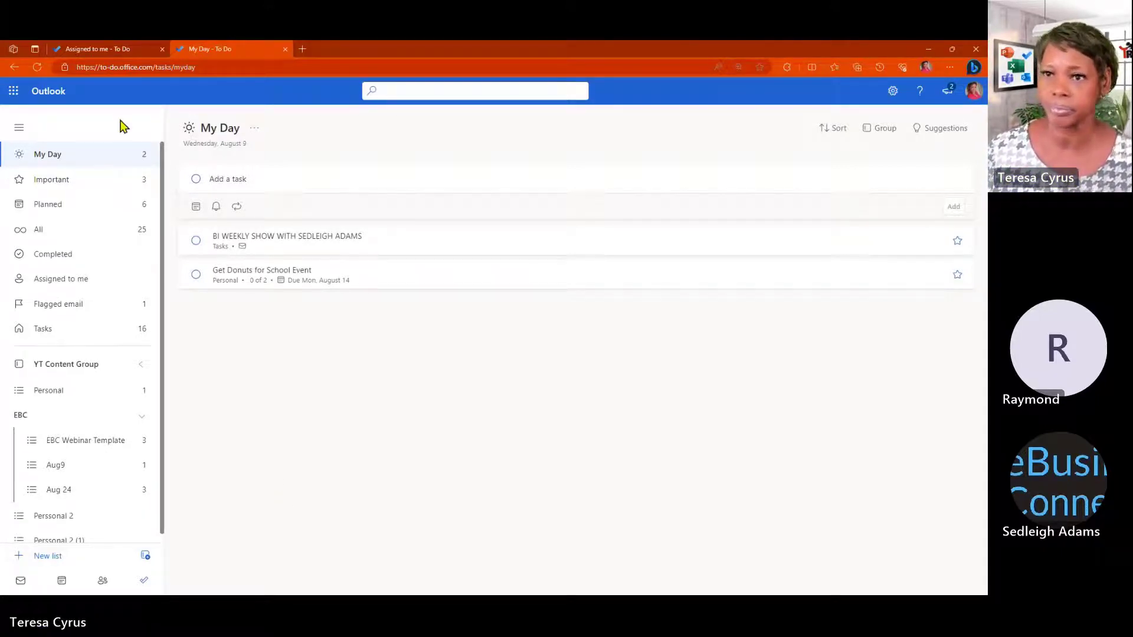
Switch to New Outlook and close then reopen the To Do pane to refresh its tasks
{"action": "mouse_move", "coordinate": [171, 547]}
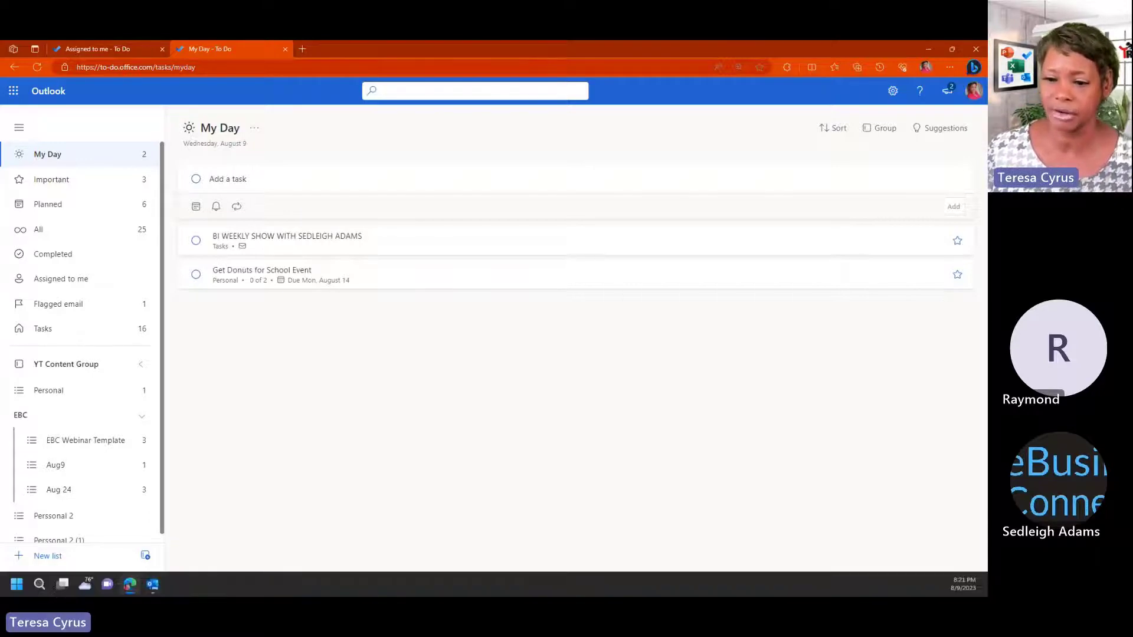
{"action": "left_click", "coordinate": [153, 584]}
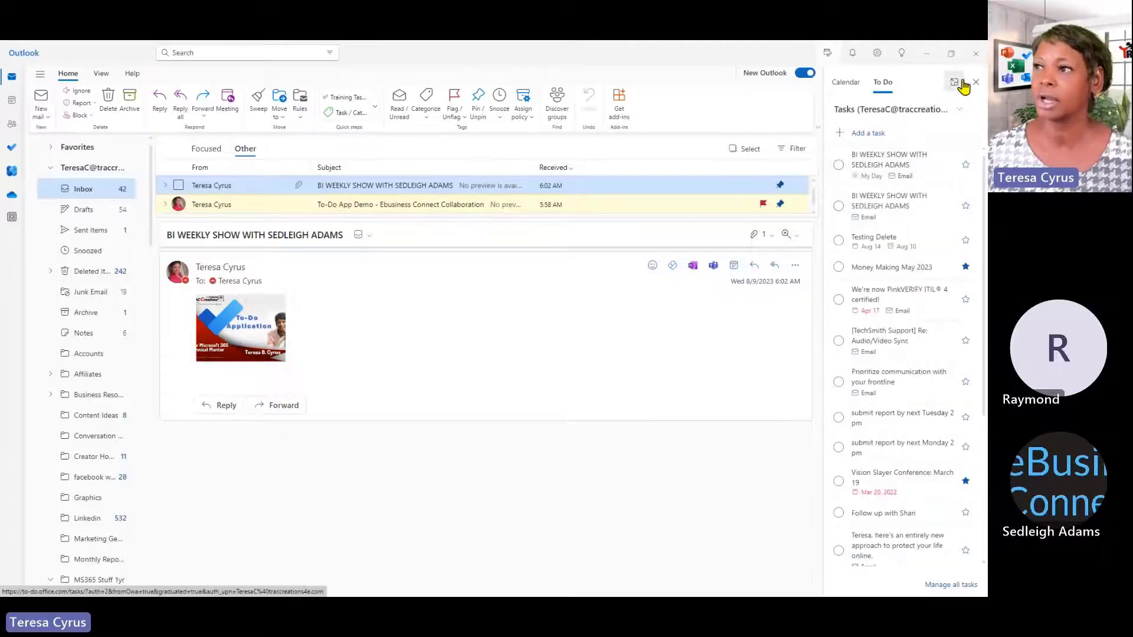
{"action": "left_click", "coordinate": [827, 54]}
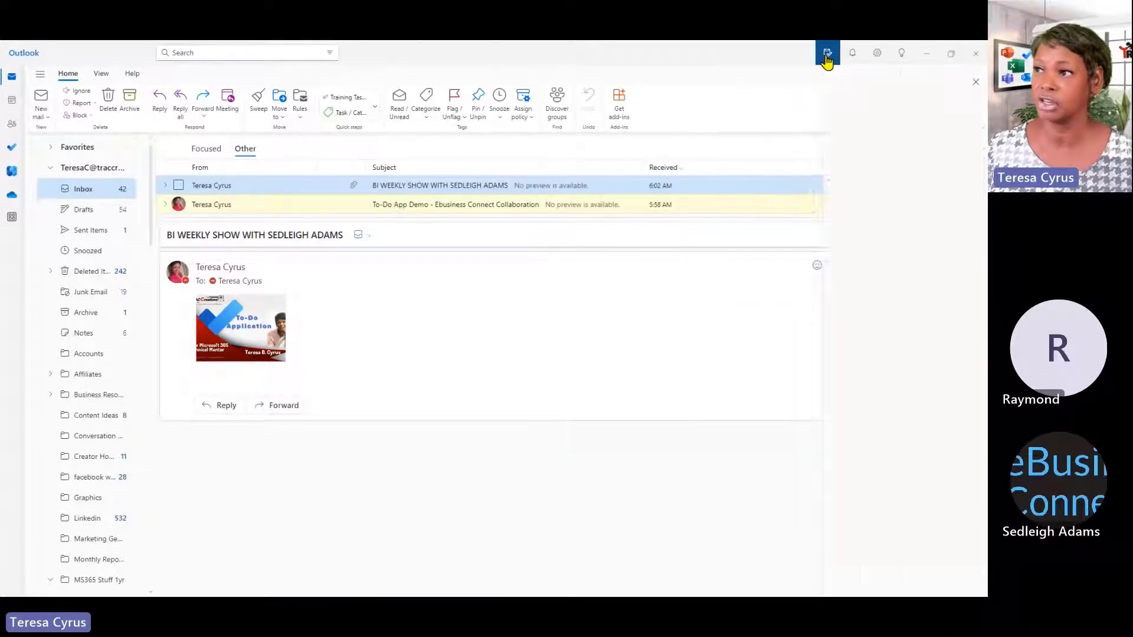
{"action": "left_click", "coordinate": [827, 55]}
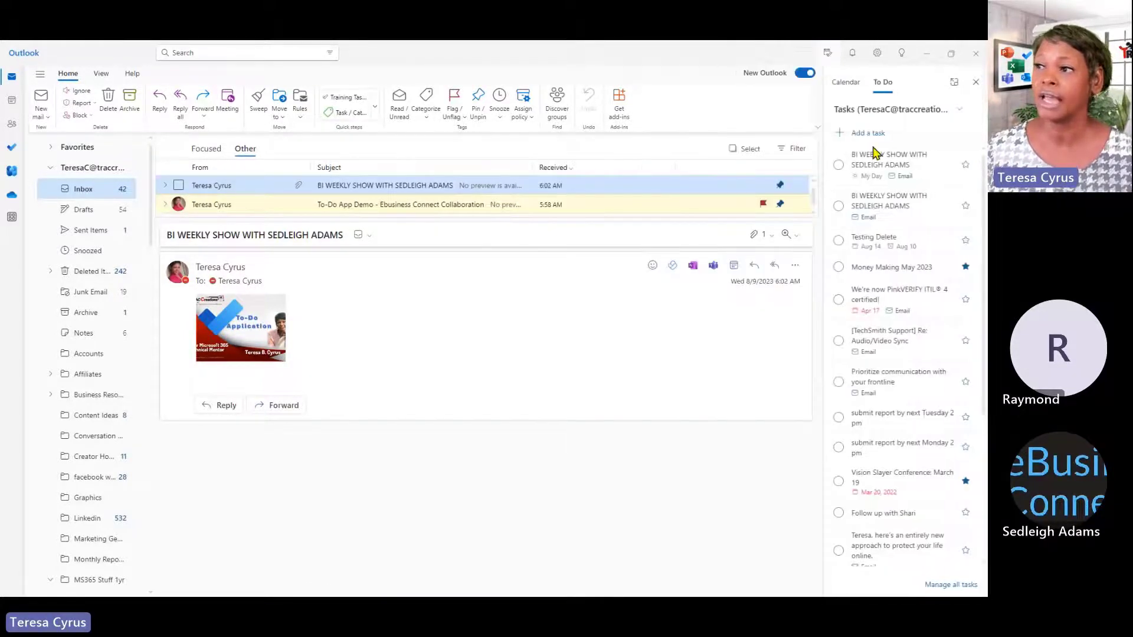